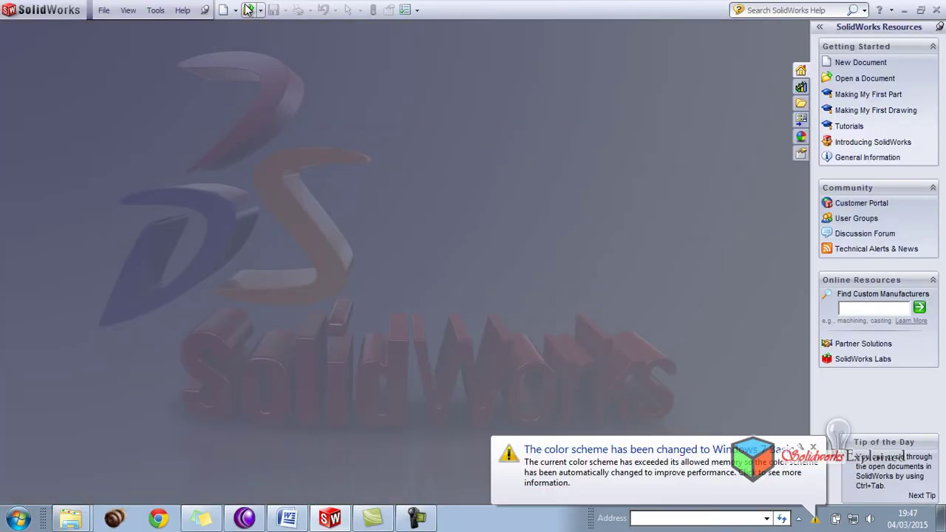
Step: Open the part file '6. sweep' from the practice parts folder
left_click(250, 11)
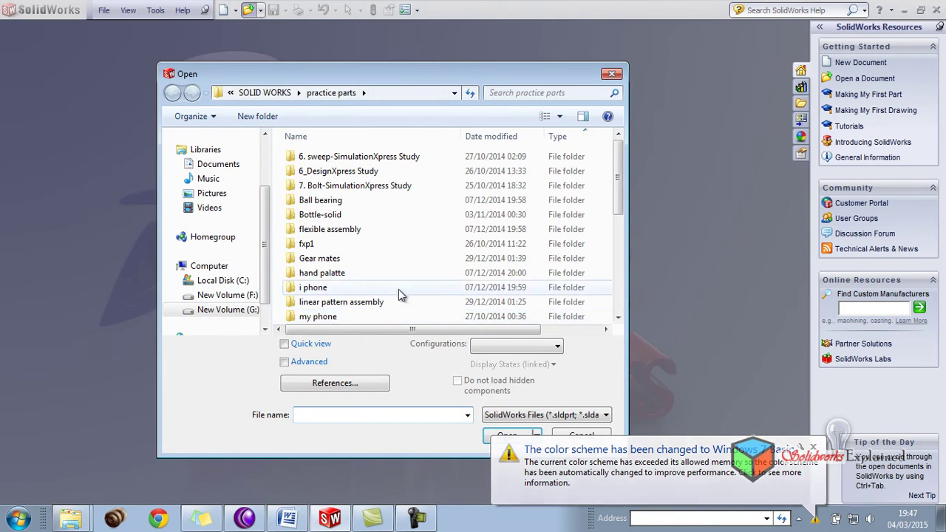
left_click_drag(618, 180, 647, 315)
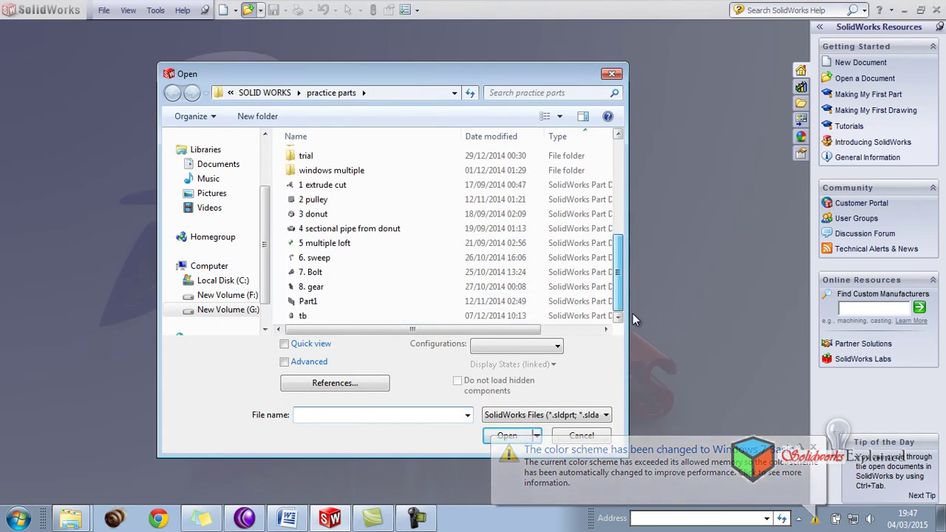
left_click(363, 259)
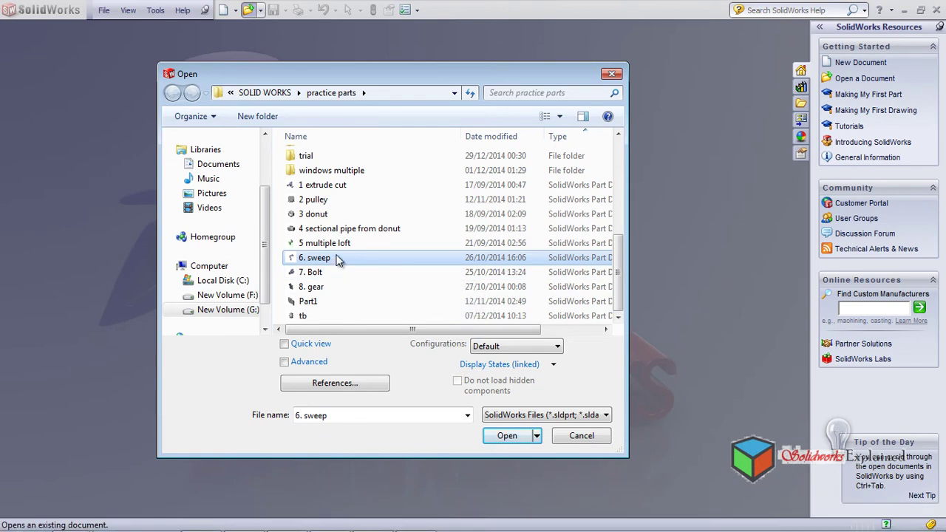
left_click(500, 438)
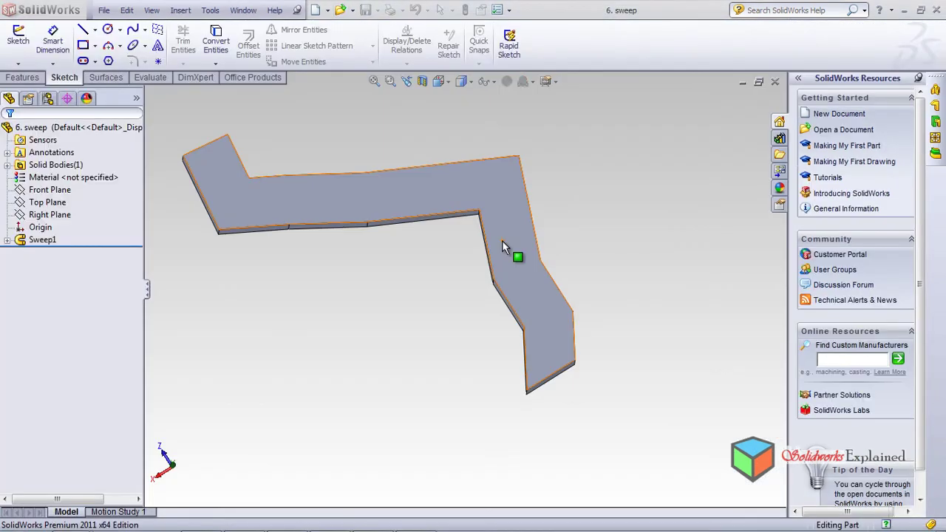
Step: Orbit the model and expand Sweep1 to highlight its profile Sketch1 and path Sketch2
middle_click_drag(317, 291, 244, 318)
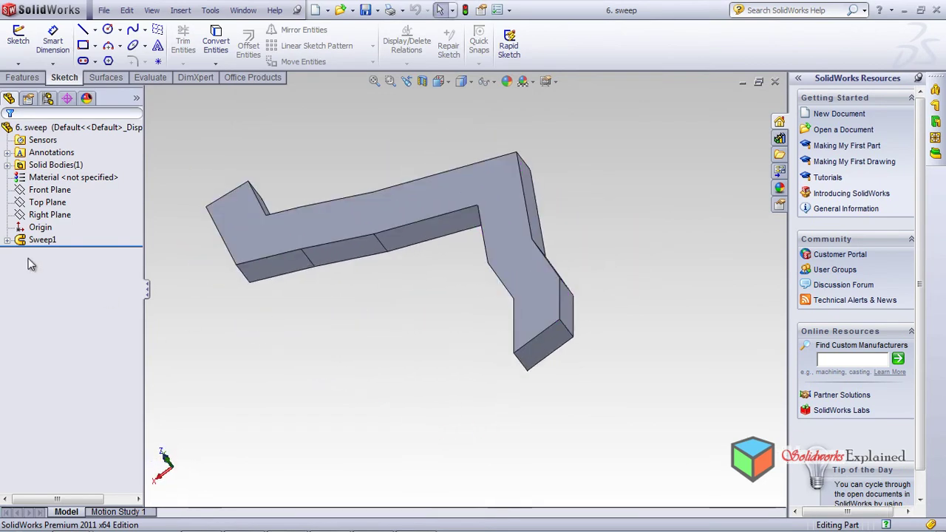
left_click(7, 240)
left_click(56, 252)
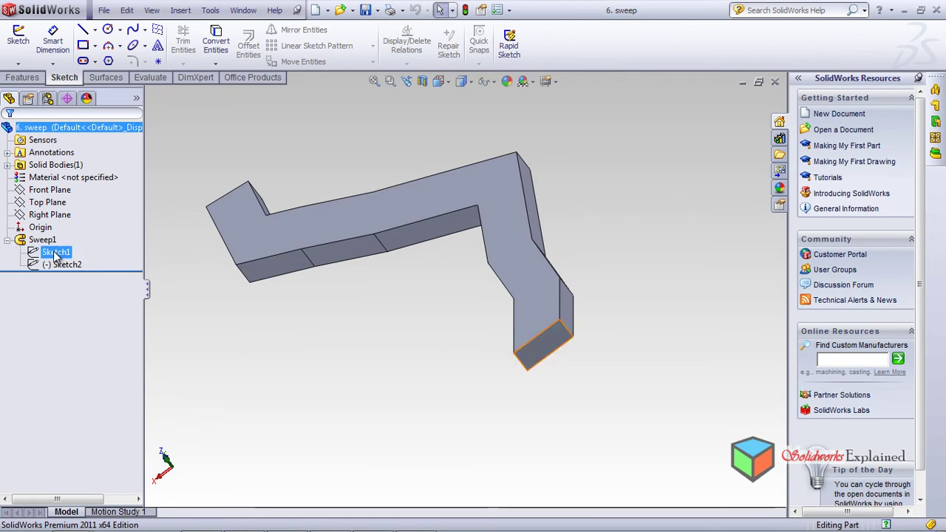
left_click(65, 265)
left_click(67, 254)
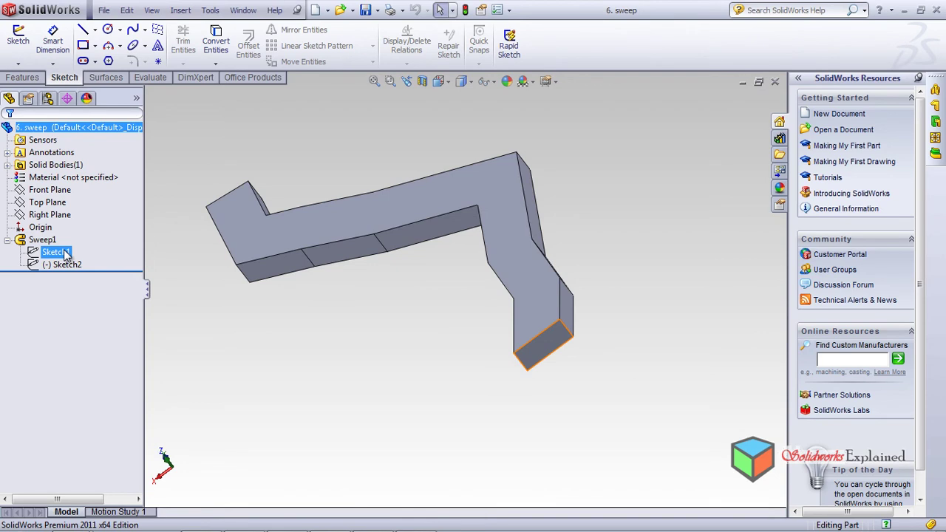
left_click(539, 377)
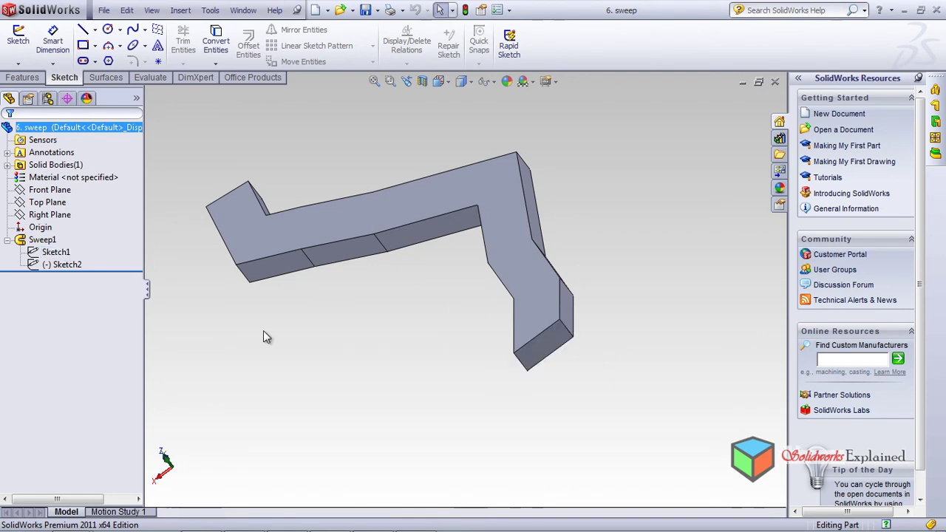
left_click(60, 265)
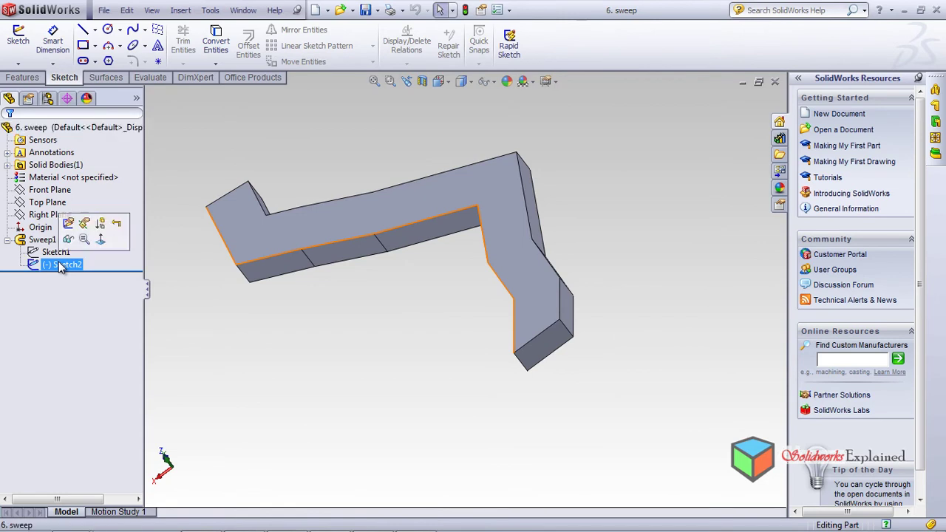
Step: Open the path sketch Sketch2 for editing
left_click(69, 224)
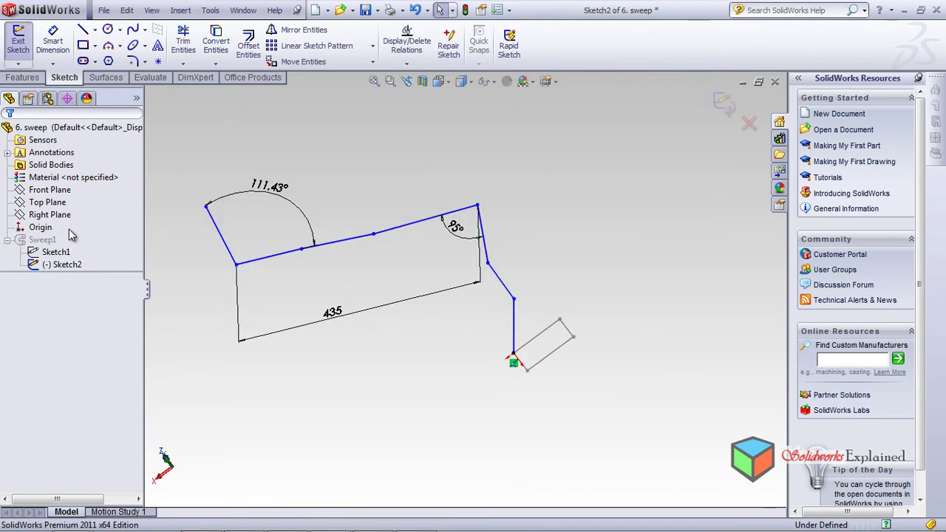
left_click(68, 256)
left_click(64, 265)
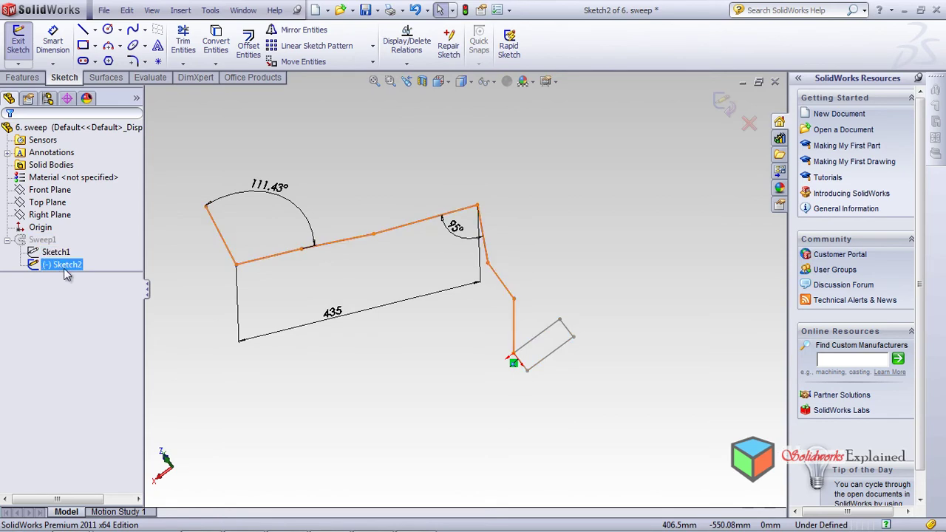
left_click(65, 255)
left_click(64, 266)
Step: Turn the view normal to Sketch2 and start the Line tool
left_click(108, 247)
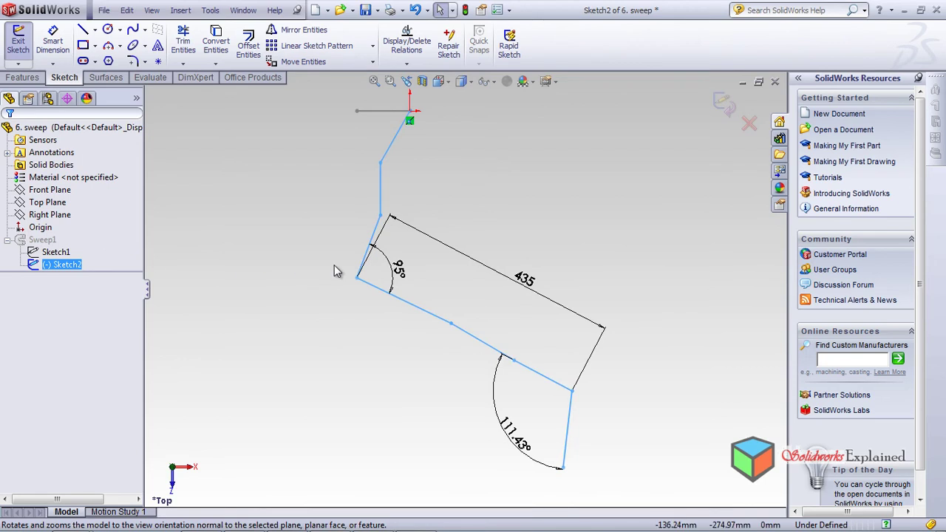
scroll(327, 274, "up", 2)
scroll(311, 277, "down", 3)
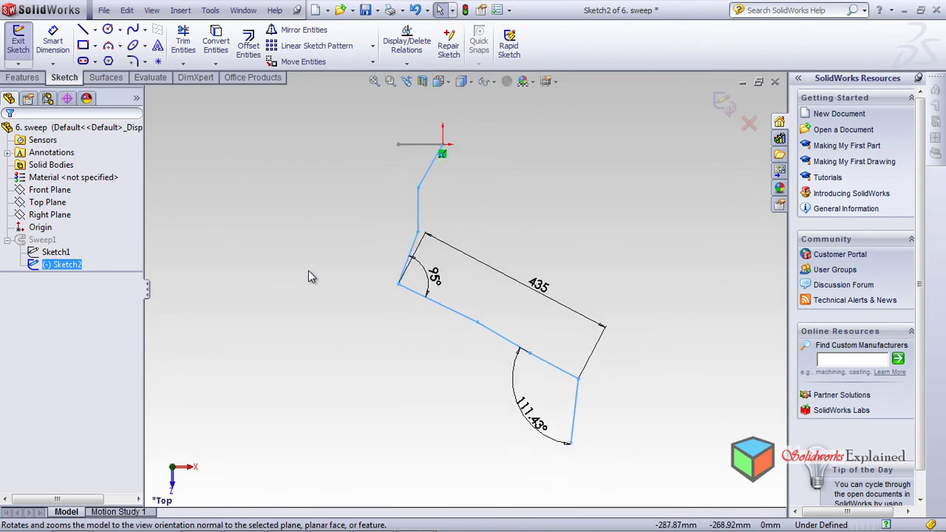
left_click(83, 30)
left_click(571, 442)
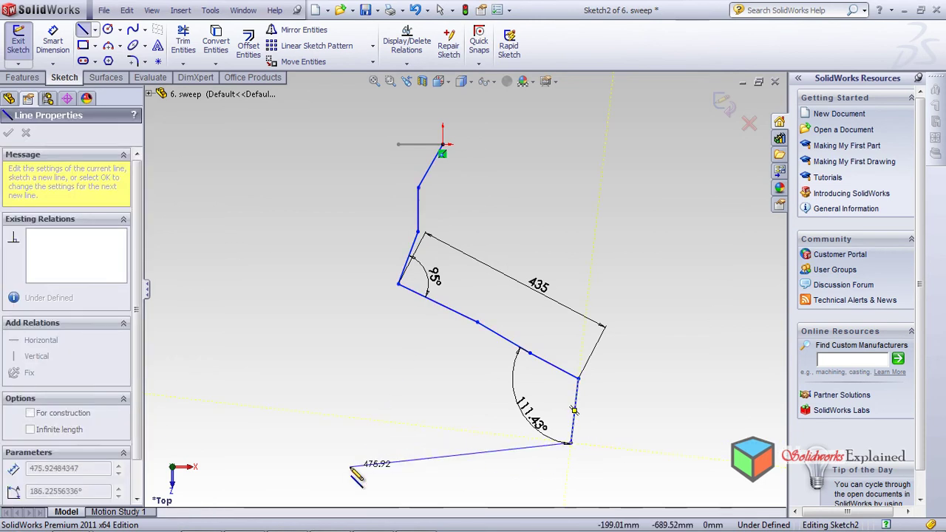
double_click(330, 474)
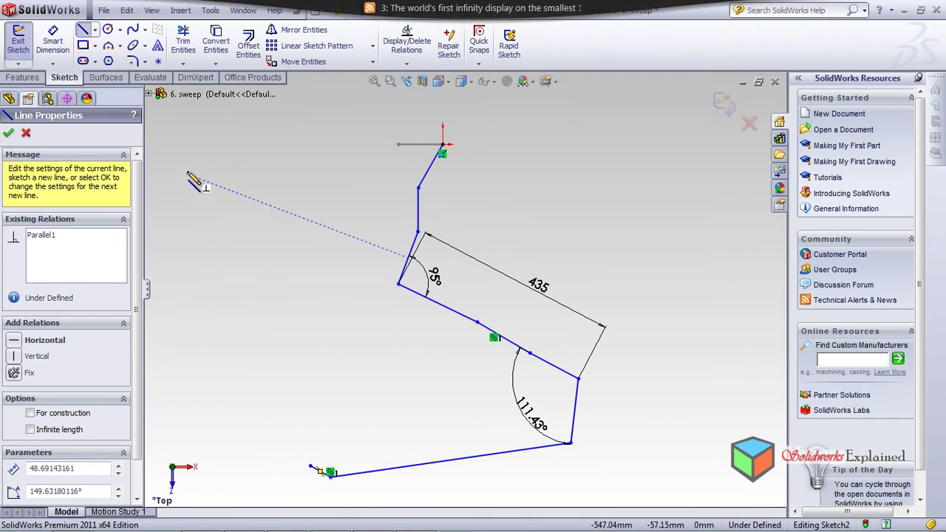
left_click(26, 135)
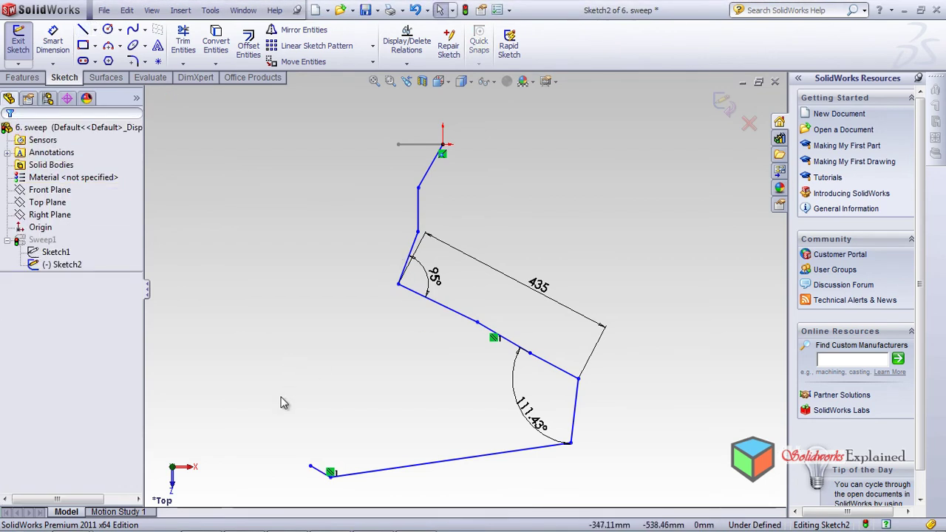
key("ctrl+z")
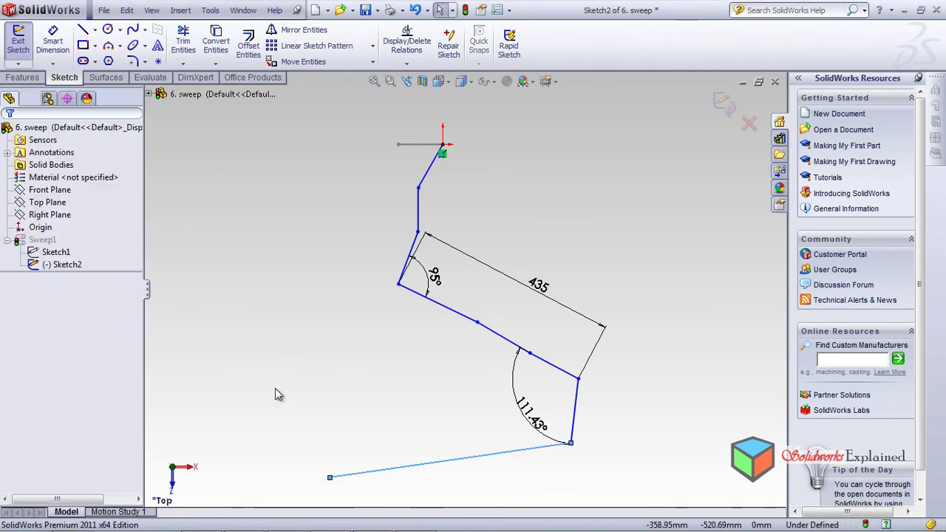
key("ctrl+z")
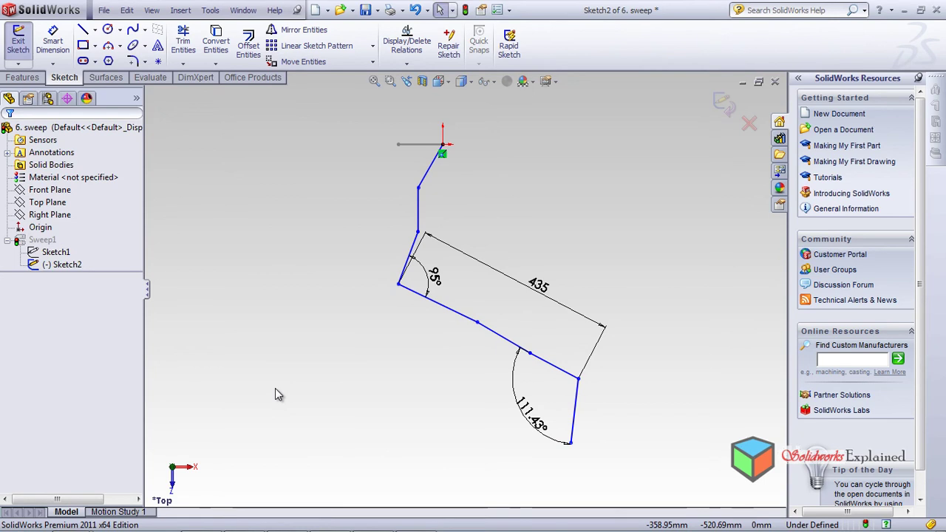
Step: Extend the path from its lower end with a bottom line and a left upright line
left_click(81, 31)
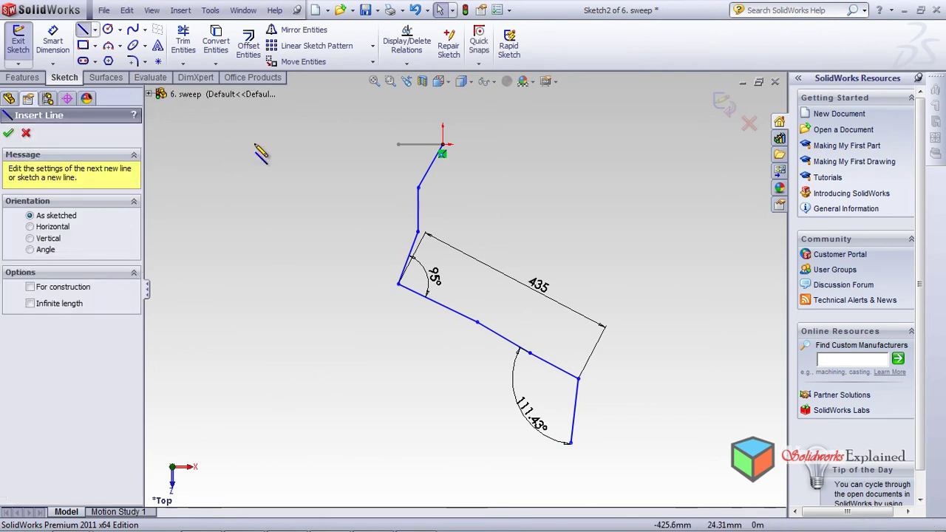
left_click(571, 443)
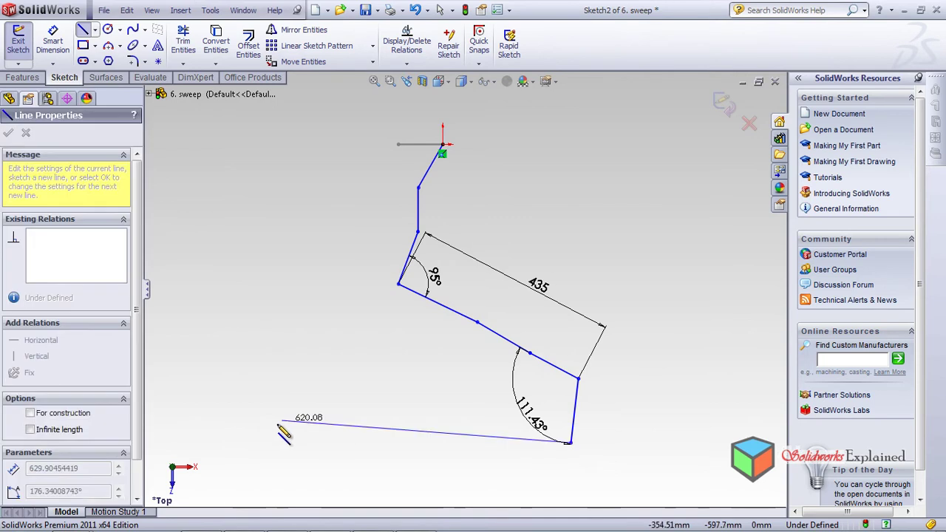
left_click(251, 445)
left_click(208, 229)
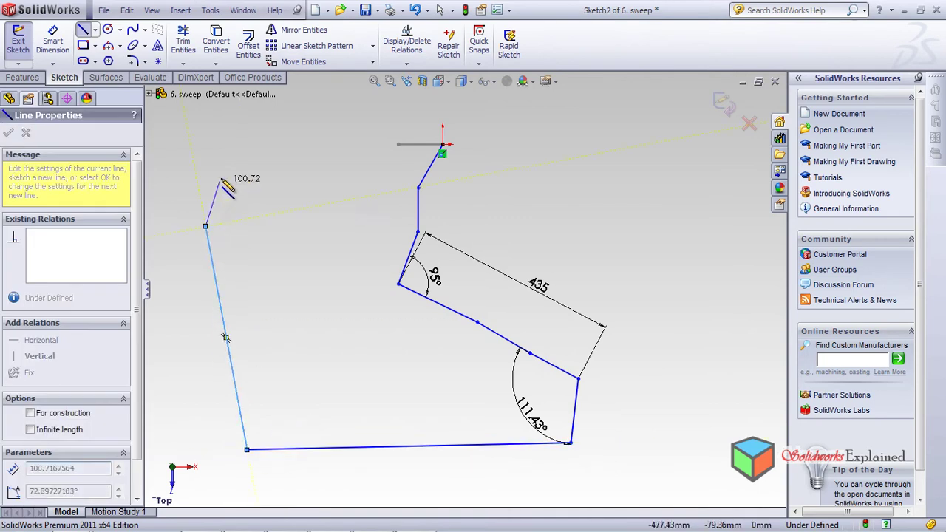
scroll(222, 181, "down", 2)
scroll(229, 204, "up", 3)
Step: Continue the line chain across the top and down the right side, then end it
left_click(389, 193)
left_click(446, 144)
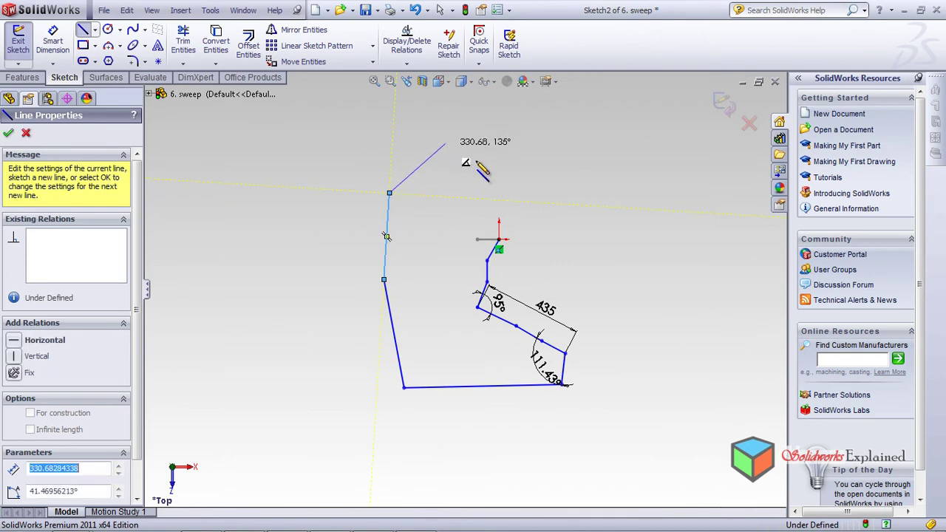
left_click(578, 156)
left_click(668, 192)
left_click(677, 321)
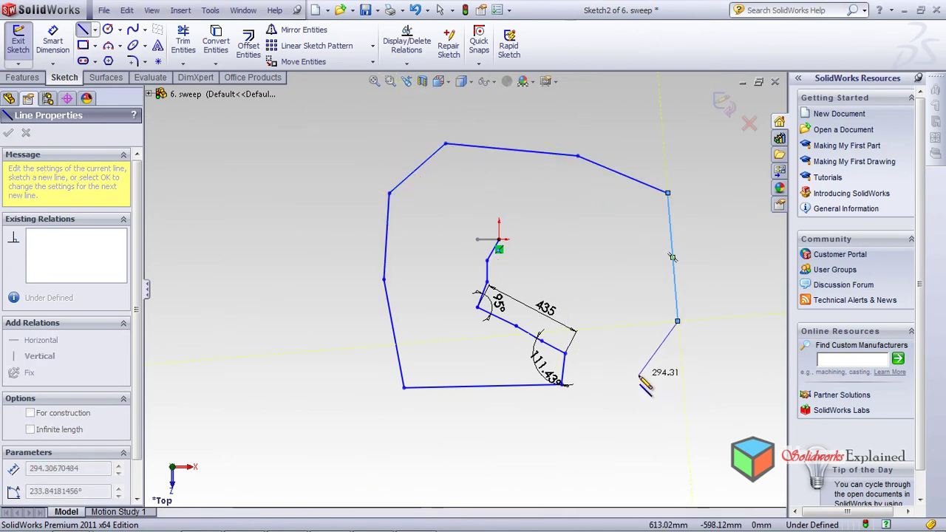
left_click(656, 362)
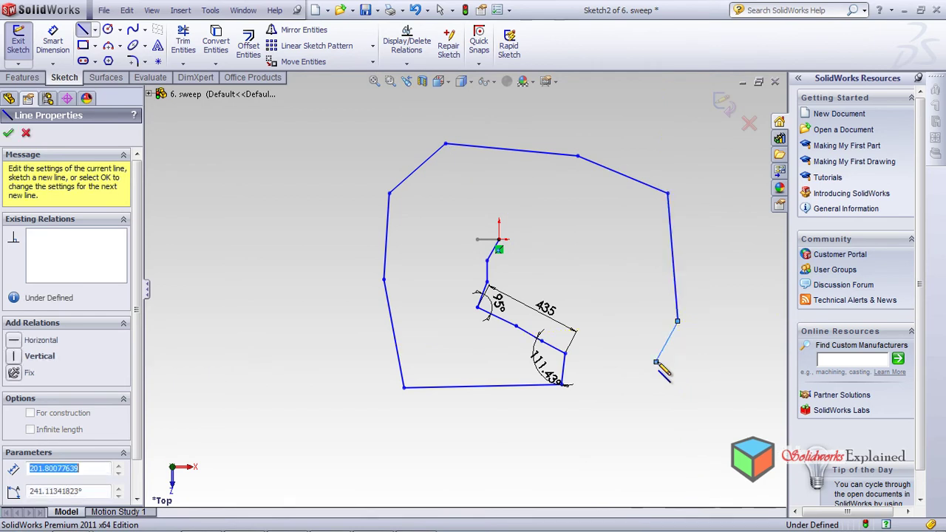
right_click(734, 339)
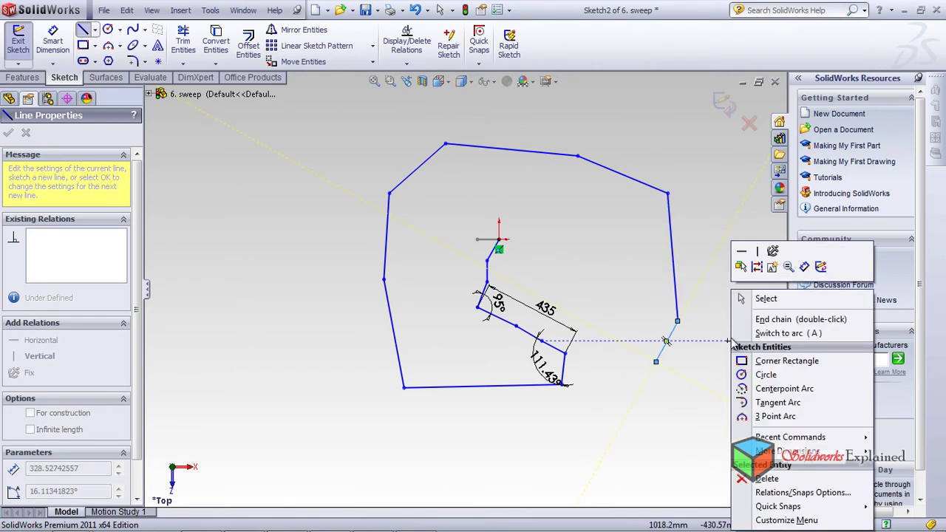
left_click(792, 319)
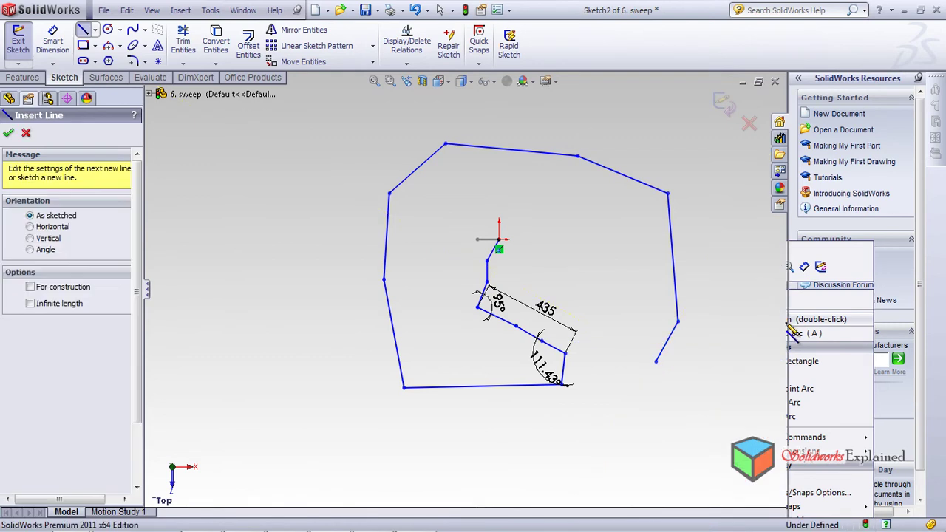
Step: Exit Sketch2 so Sweep1 rebuilds along the spiral path, and view it in 3-D
left_click(728, 109)
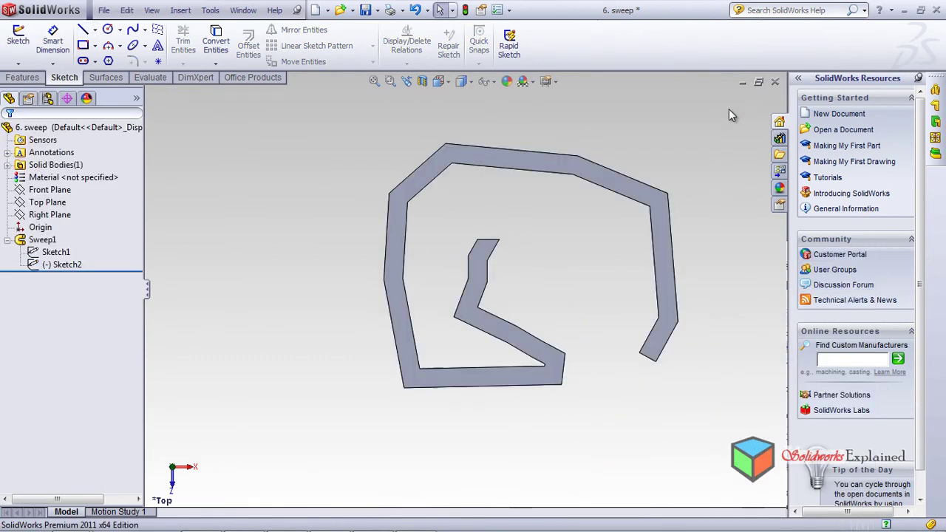
mouse_move(469, 289)
middle_mouse_down()
mouse_move(544, 335)
mouse_move(581, 395)
mouse_move(437, 264)
mouse_move(664, 228)
mouse_move(540, 363)
mouse_move(412, 417)
mouse_move(613, 401)
mouse_move(616, 506)
mouse_move(627, 377)
mouse_move(612, 386)
middle_mouse_up()
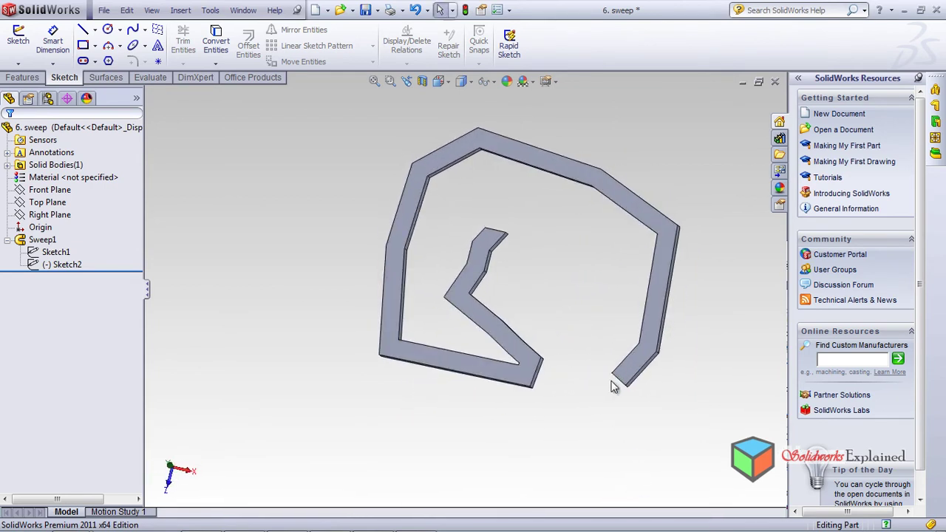
Step: Start the Split feature from Insert > Features, viewing the sweep at an angle
left_click(171, 11)
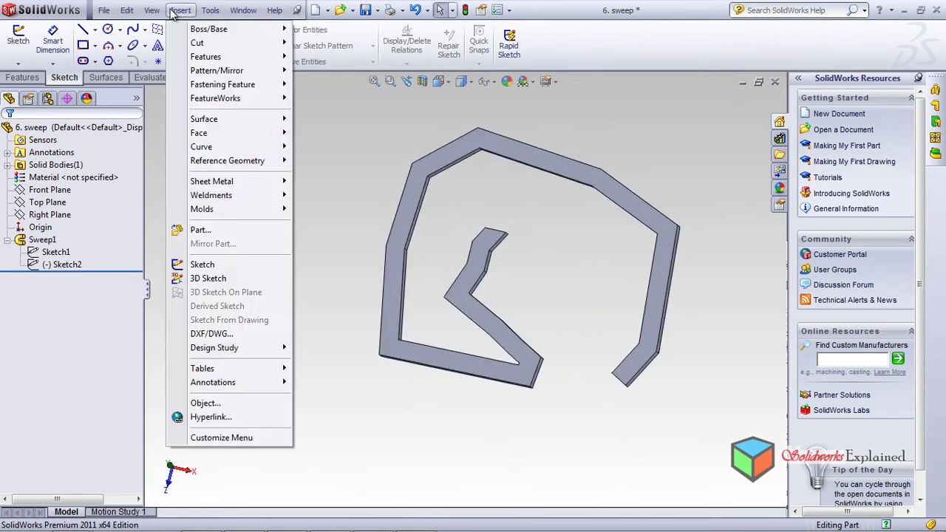
mouse_move(221, 57)
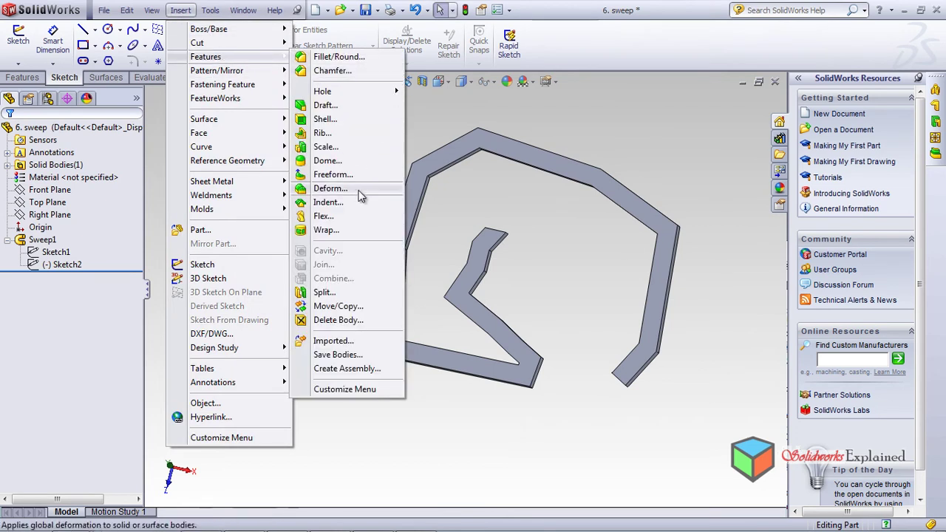
left_click(361, 295)
middle_click_drag(252, 180, 244, 264)
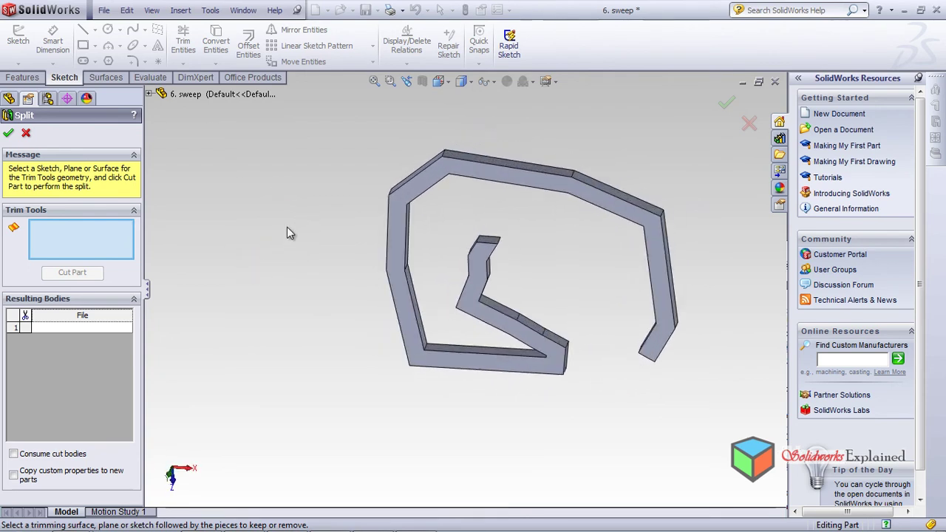
Step: Use the sweep's inner end face as the trim tool and cut the part
left_click(486, 239)
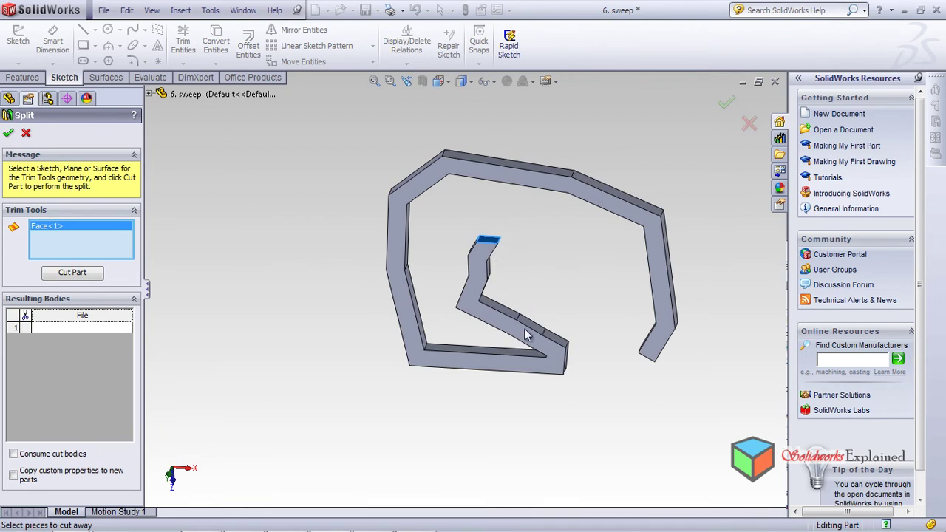
left_click(77, 275)
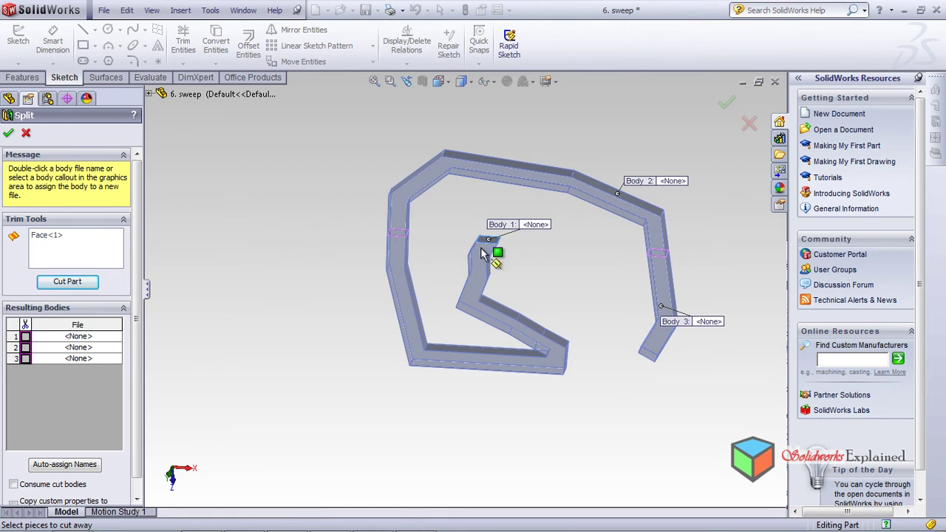
Step: Tick Resulting Bodies rows 1, 2 and 3, then select Body 1
scroll(487, 247, "down", 4)
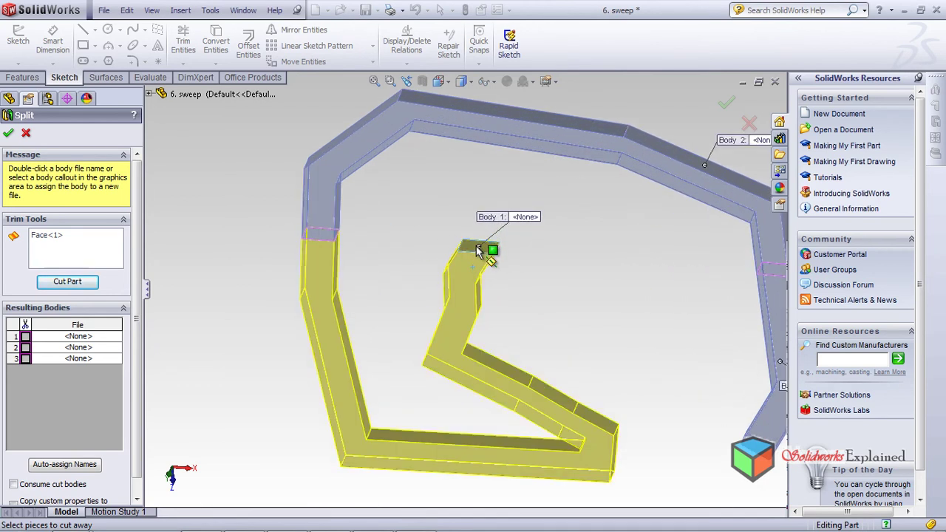
scroll(479, 252, "up", 2)
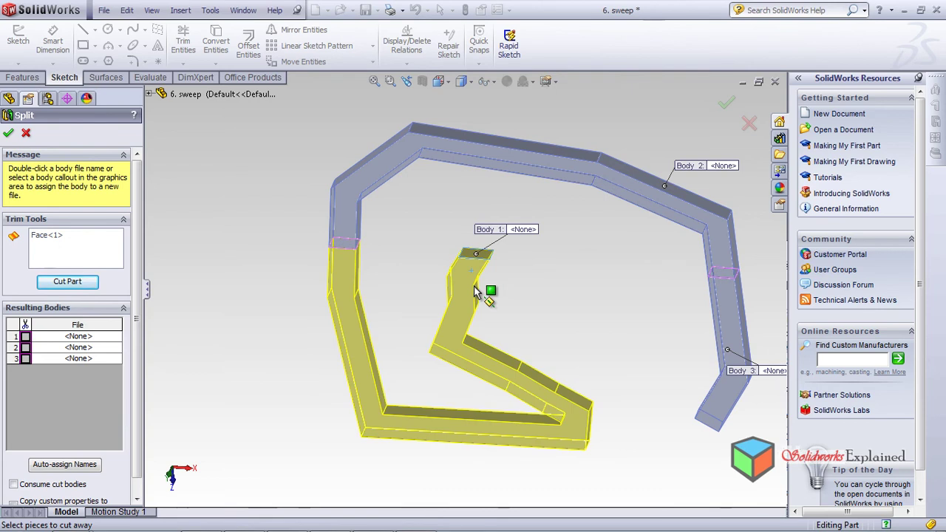
left_click(25, 336)
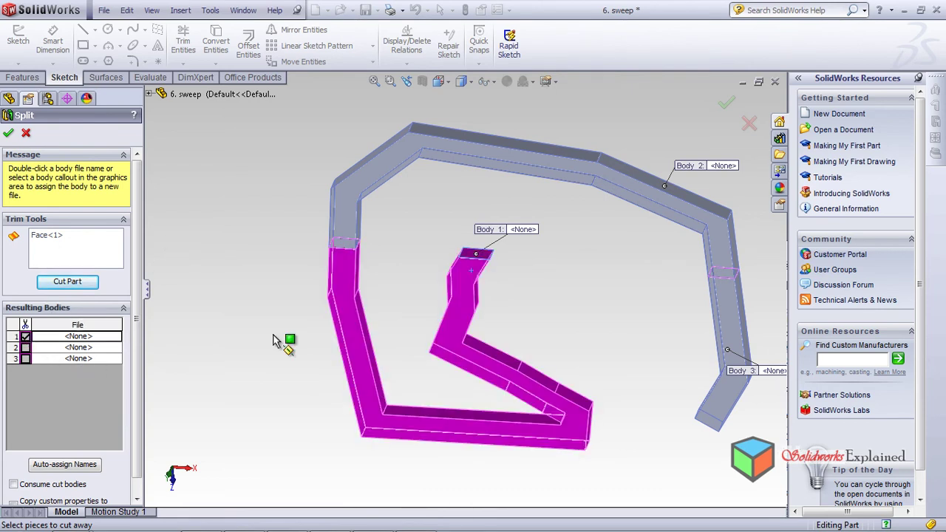
left_click(25, 347)
left_click(25, 358)
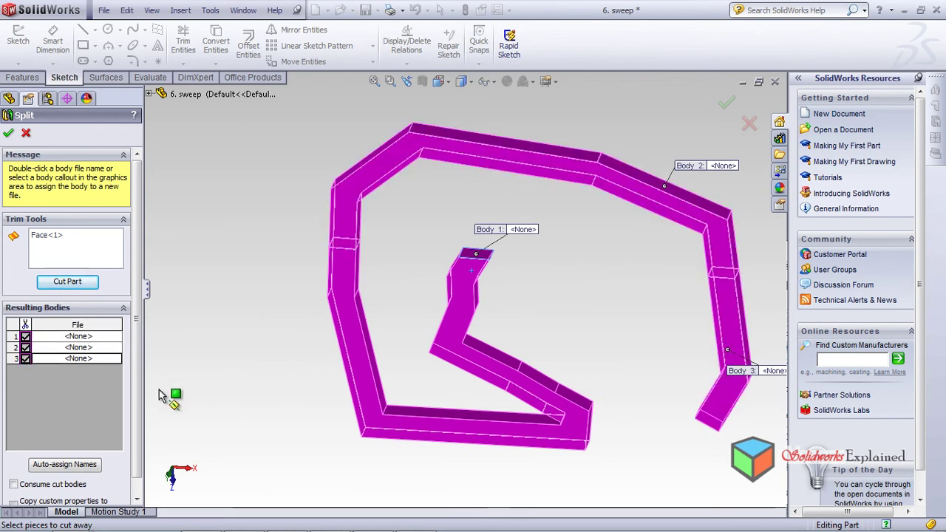
scroll(142, 477, "down", 1)
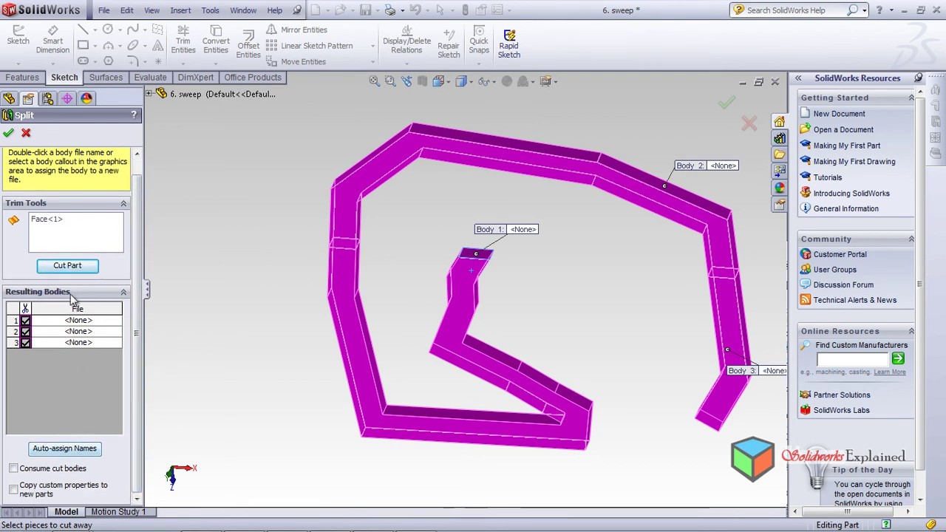
left_click(87, 321)
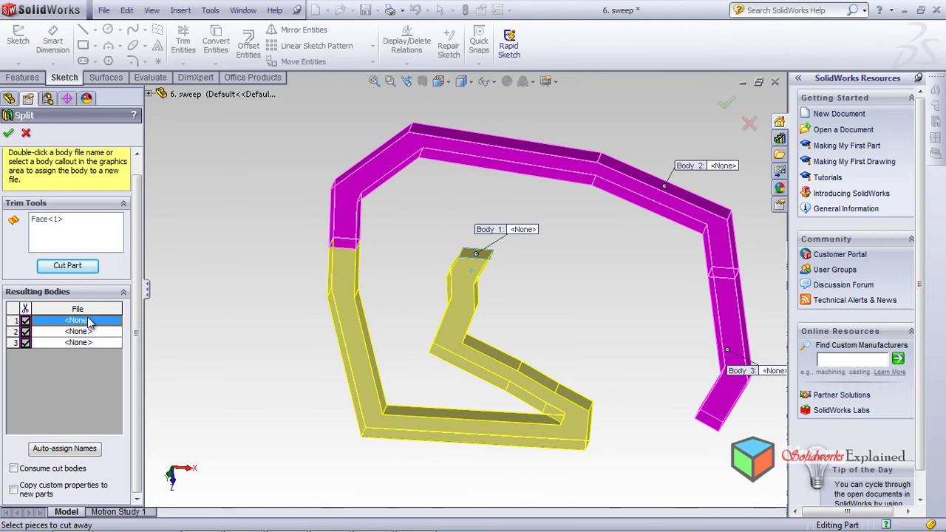
double_click(87, 321)
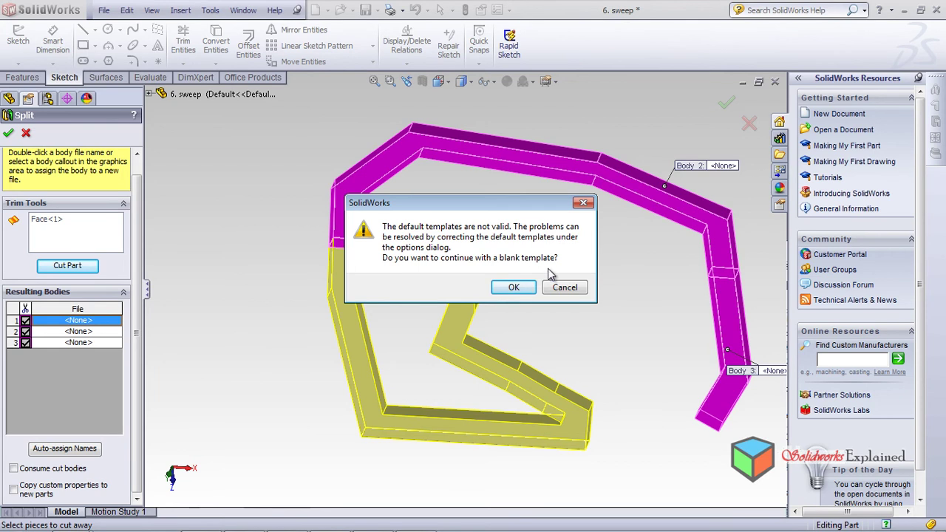
left_click(574, 294)
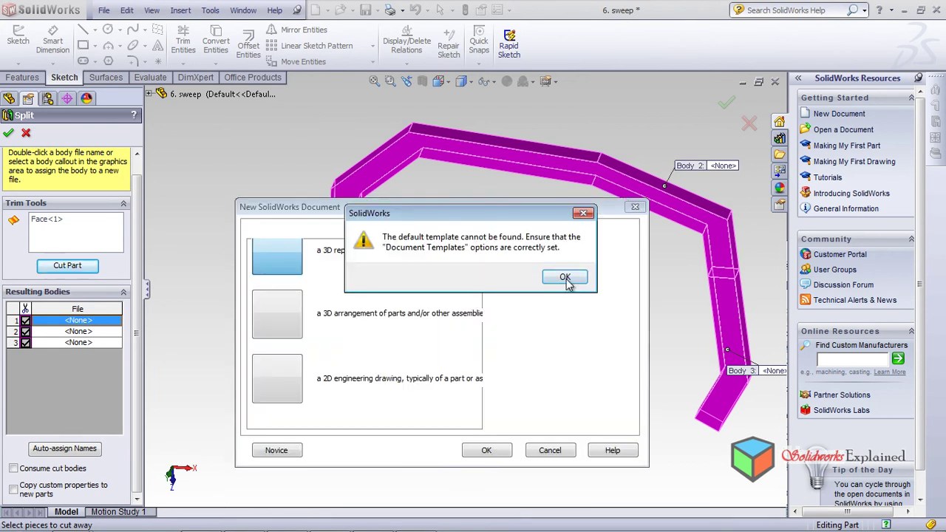
left_click(565, 278)
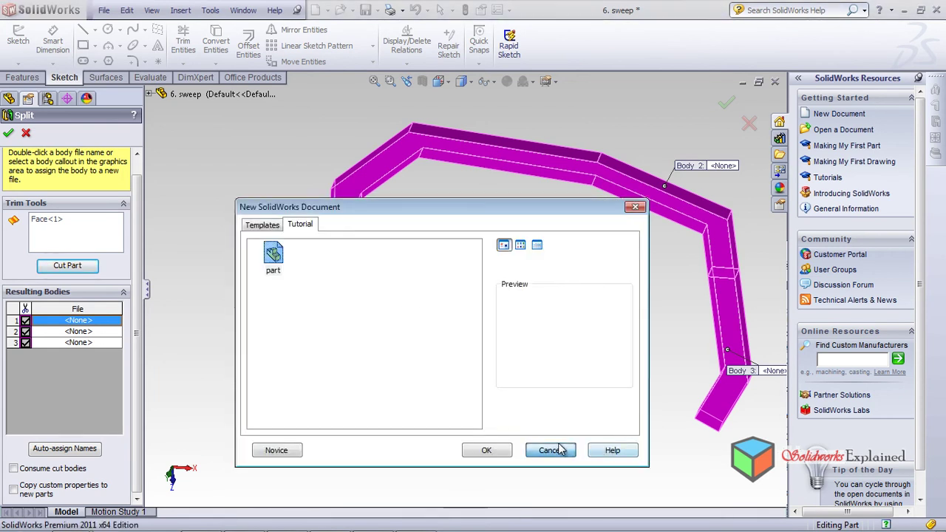
left_click(559, 449)
left_click(658, 380)
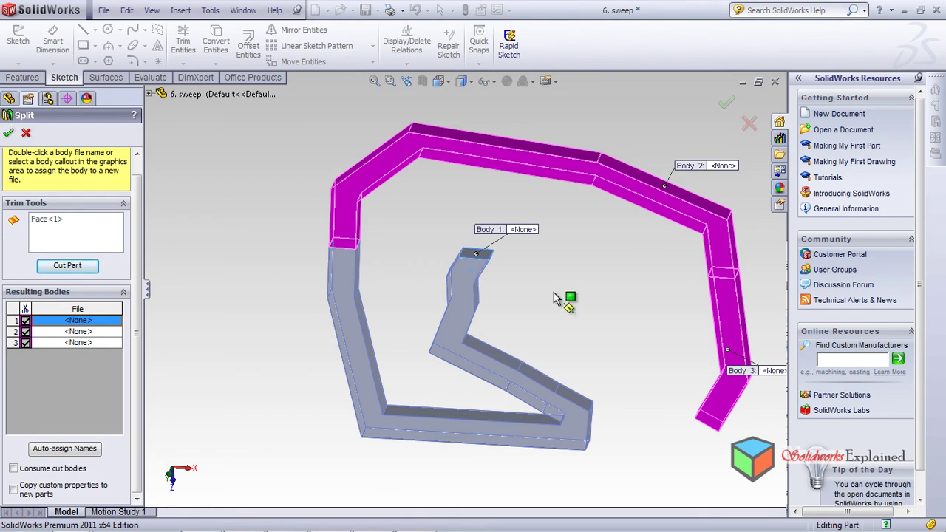
Step: Confirm the split and check each of the three resulting bodies in the view
left_click(9, 134)
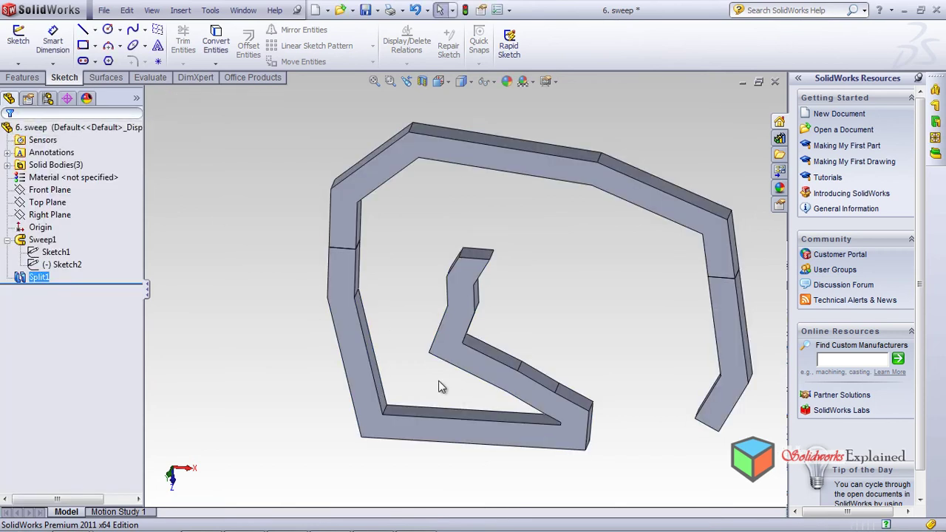
left_click(353, 335)
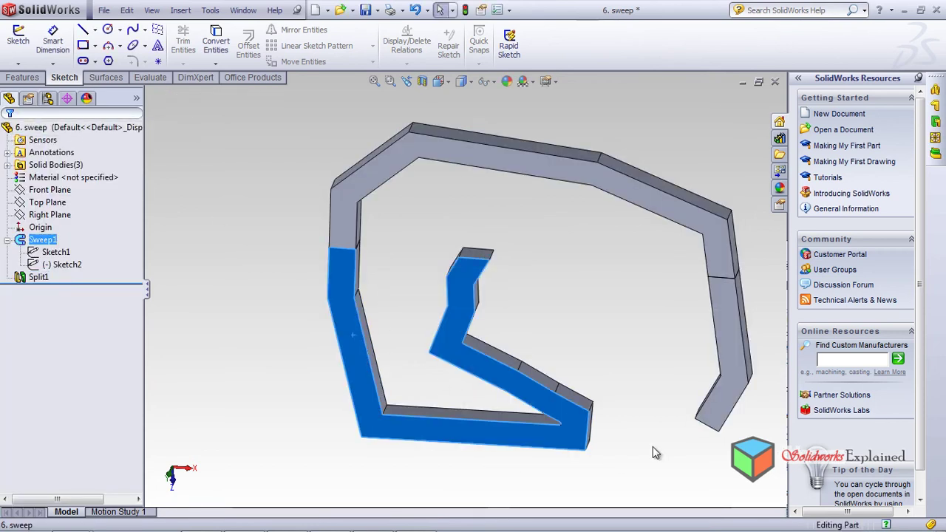
left_click(383, 166)
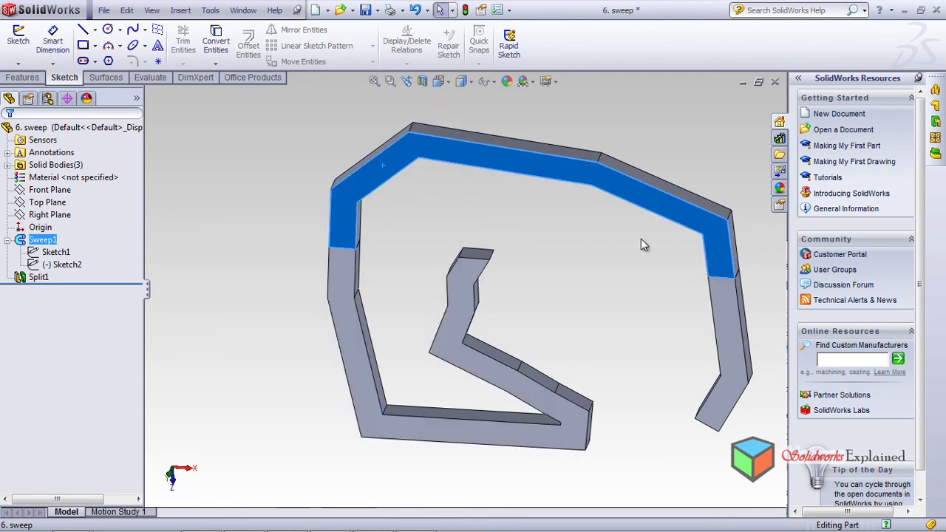
left_click(731, 319)
left_click(616, 270)
Step: Expand Solid Bodies(3) in the tree and select the Split1[1] body
left_click(18, 165)
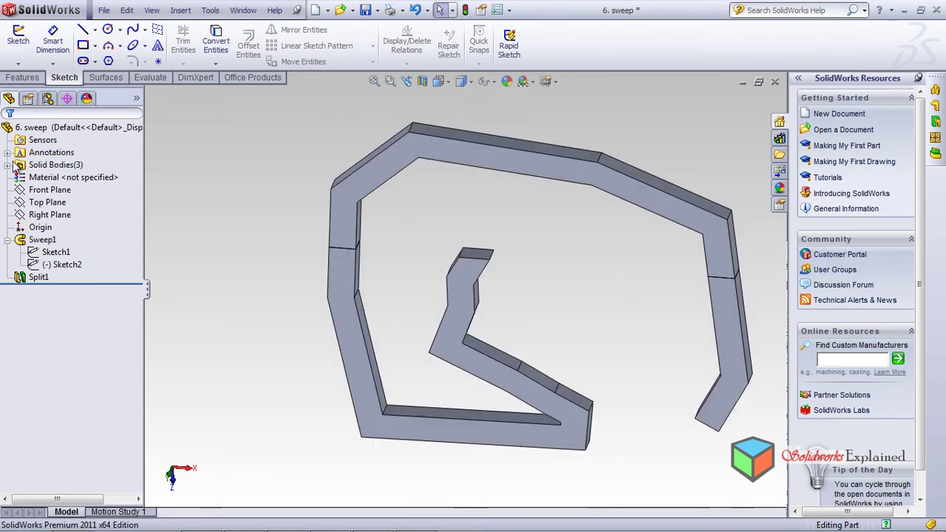
left_click(7, 165)
left_click(57, 177)
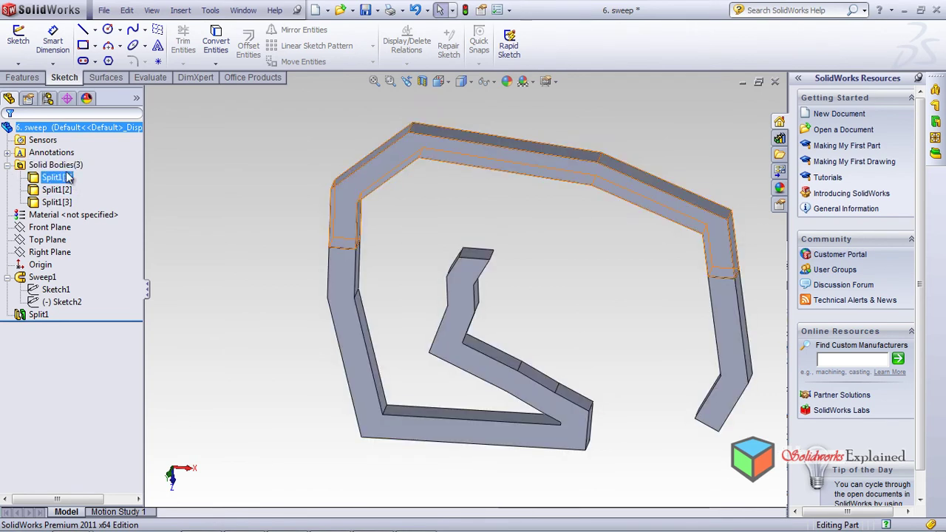
left_click(59, 166)
key("Escape")
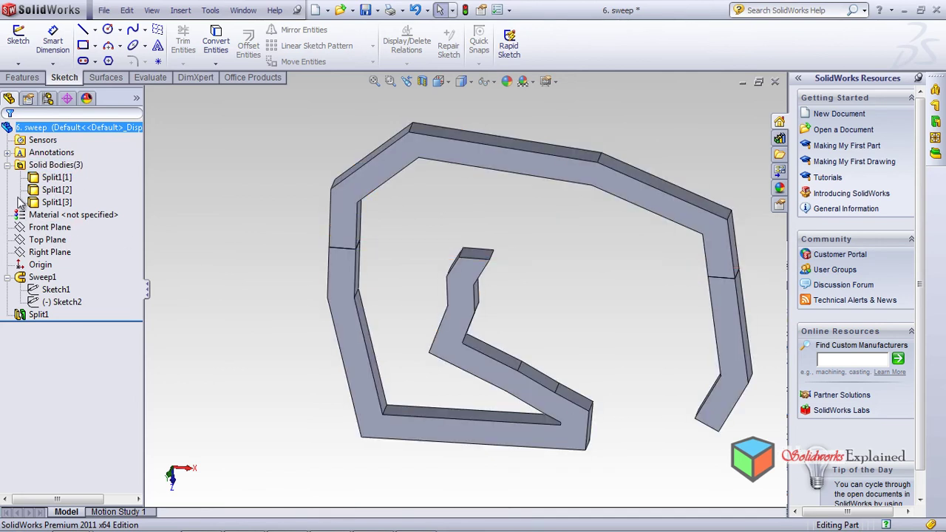
left_click(57, 179)
left_click(34, 180)
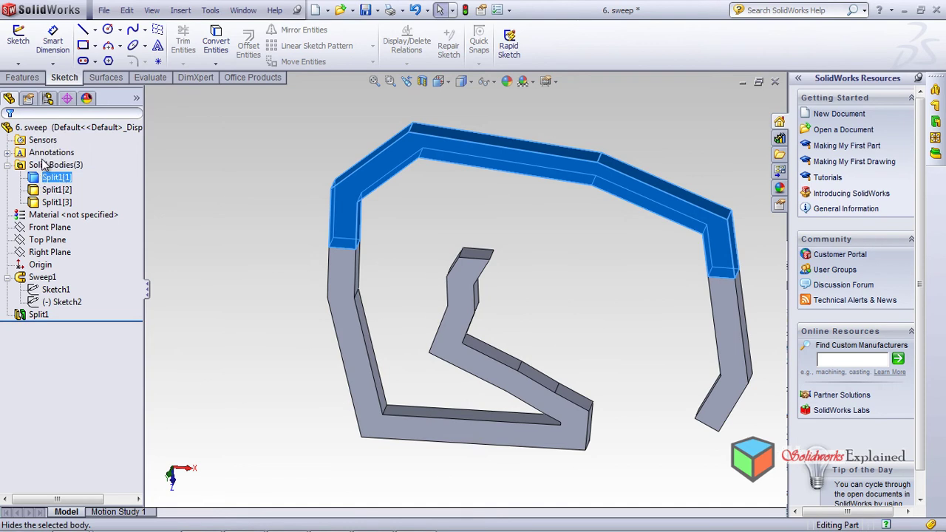
Step: Hide Split1[1] and Split1[3], then fit and tilt the view around Split1[2]
left_click(45, 162)
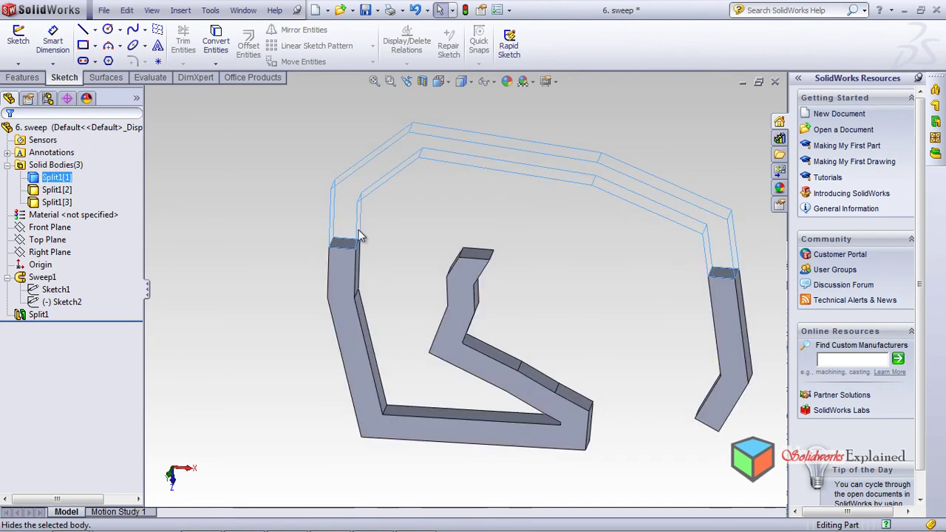
left_click(57, 202)
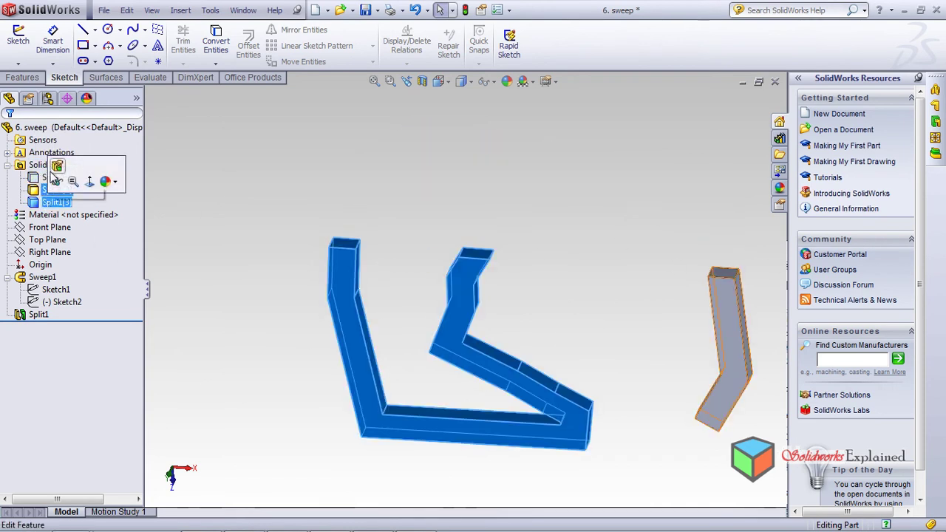
left_click(57, 167)
middle_click_drag(502, 342, 373, 356)
key("ctrl+7")
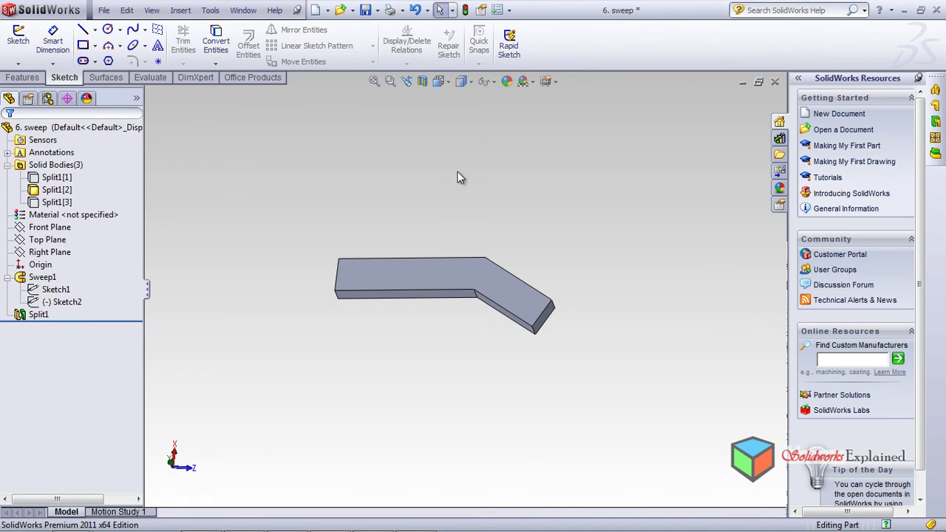
middle_click_drag(388, 247, 516, 345)
Step: Open Save As for the part, then cancel without saving
left_click(104, 10)
left_click(124, 11)
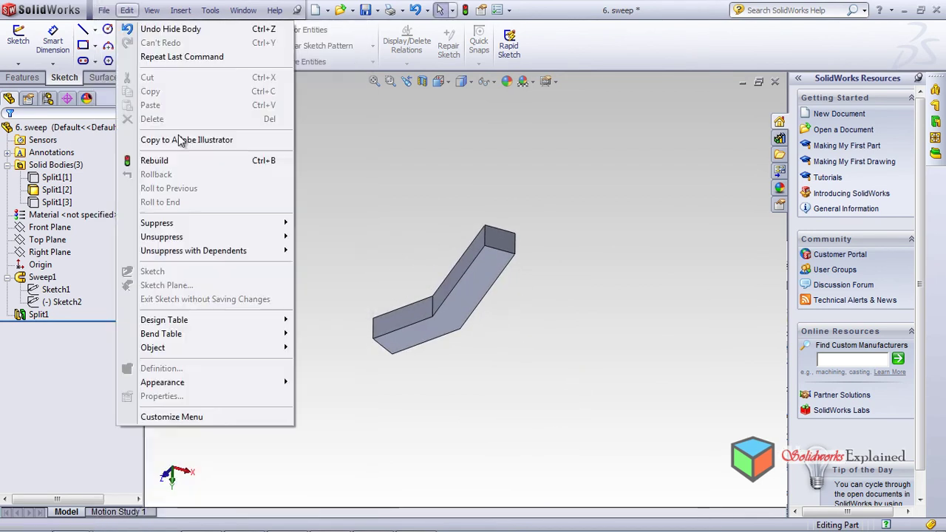
mouse_move(104, 10)
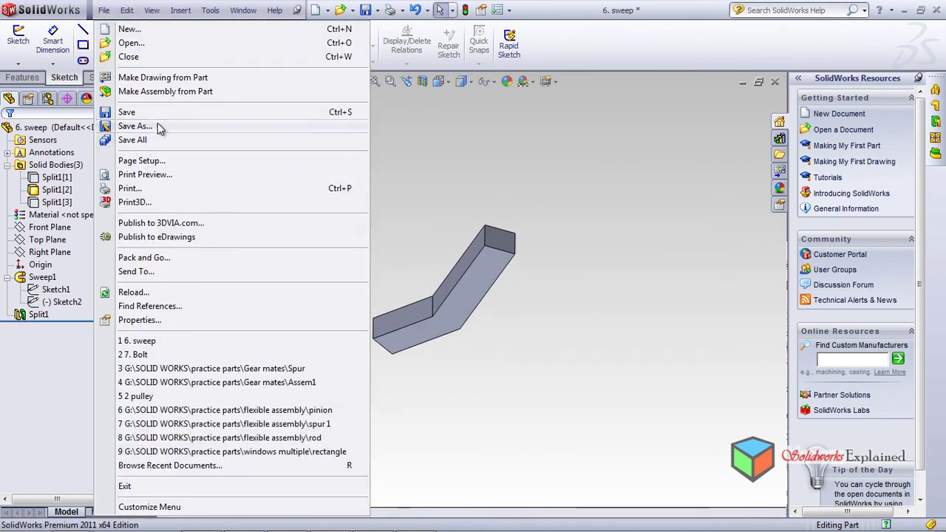
left_click(135, 127)
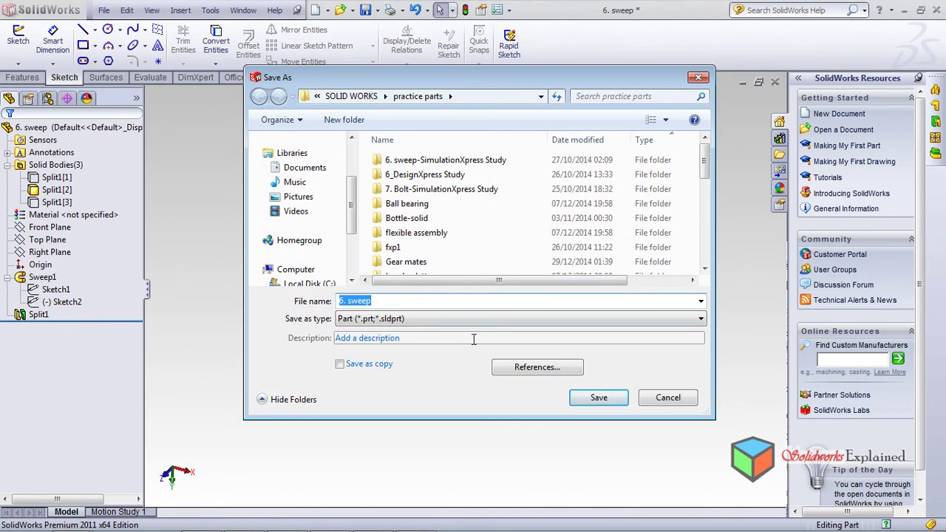
left_click(665, 399)
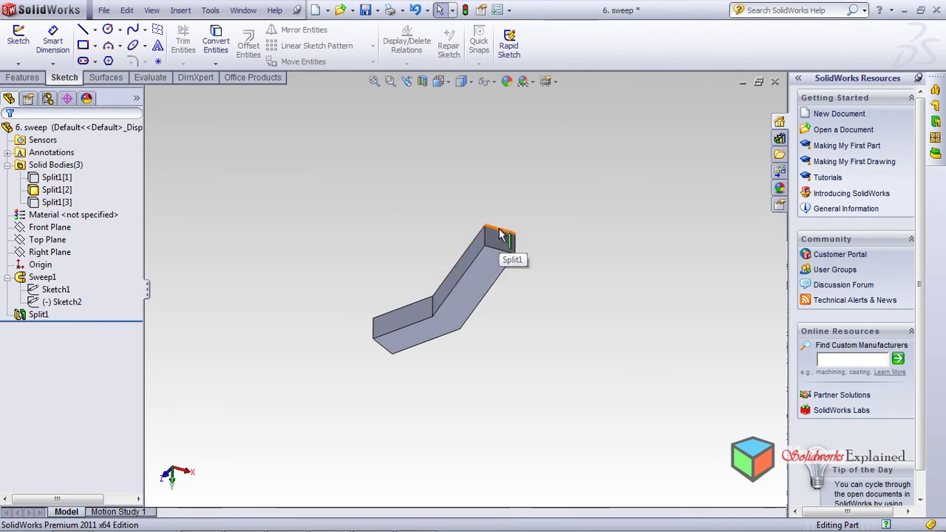
Step: Show the hidden Split1[1] and Split1[3] bodies and orbit around the full spiral
left_click(35, 180)
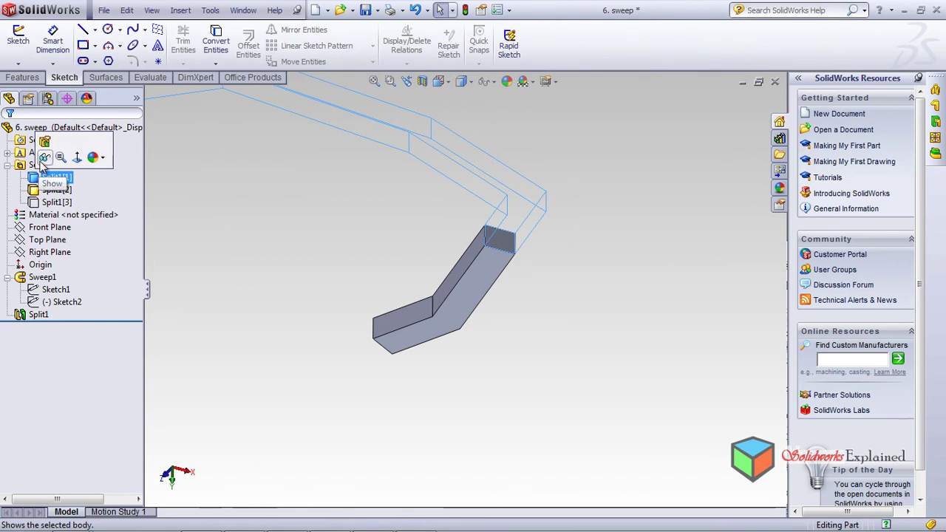
left_click(44, 157)
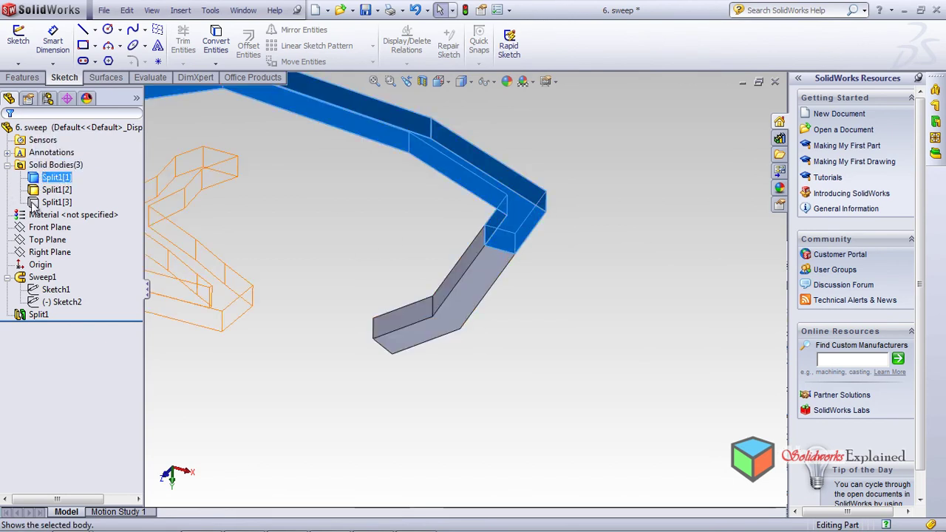
left_click(56, 201)
left_click(48, 181)
key("f")
middle_click_drag(185, 204, 238, 262)
left_click(289, 366)
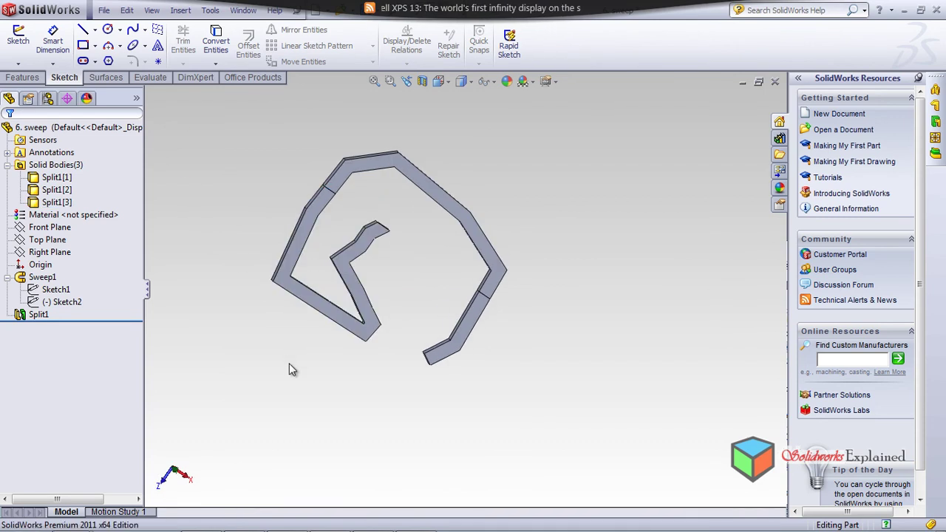
mouse_move(503, 189)
middle_mouse_down()
mouse_move(550, 200)
mouse_move(332, 205)
mouse_move(318, 258)
mouse_move(345, 201)
mouse_move(225, 173)
mouse_move(463, 190)
mouse_move(465, 203)
mouse_move(283, 108)
middle_mouse_up()
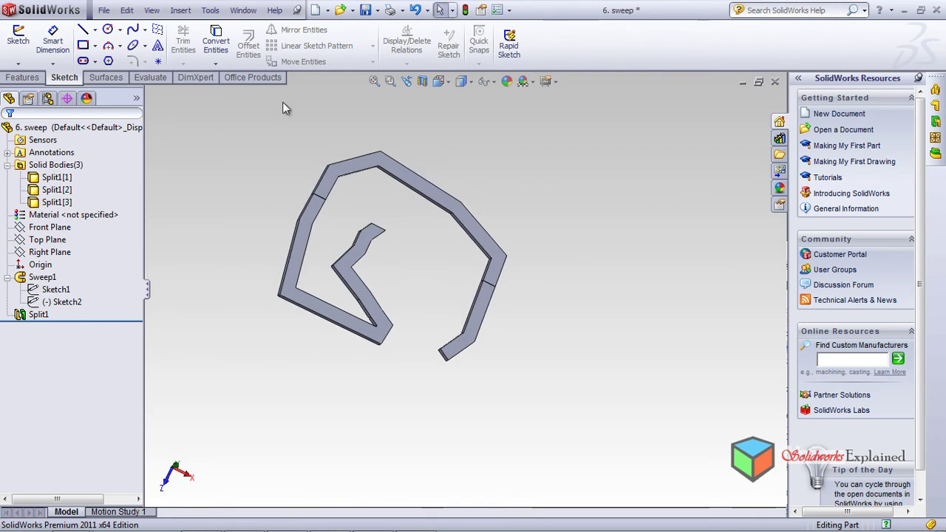
left_click(59, 178)
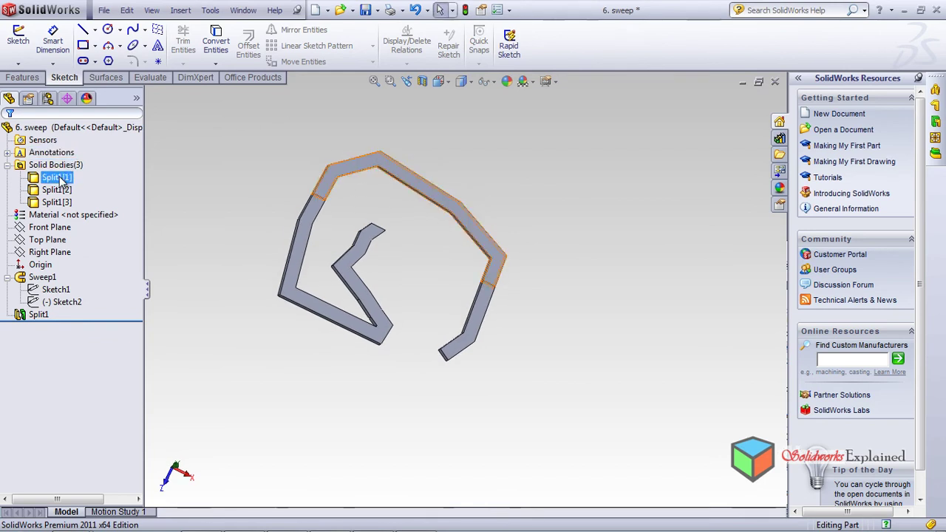
Step: Delete the Split1[1] body with Delete Body, creating the Body-Delete1 feature
right_click(59, 180)
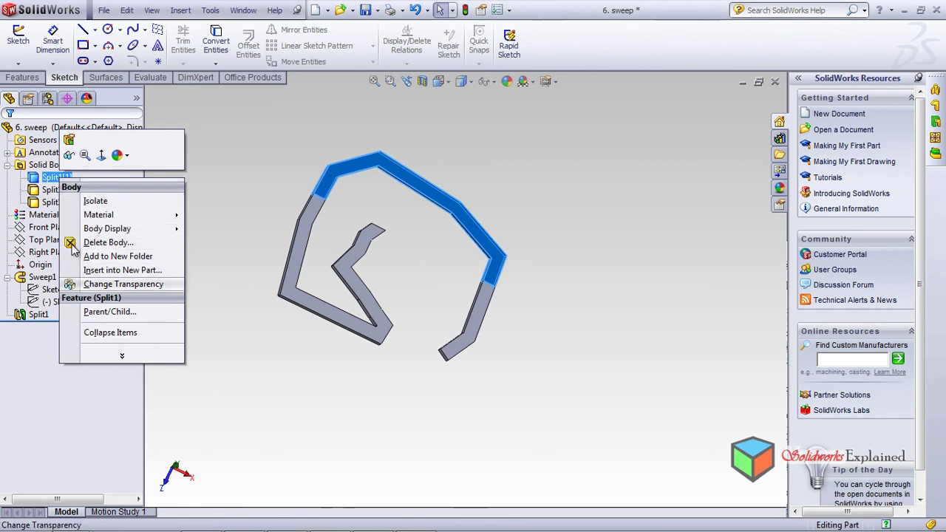
right_click(42, 179)
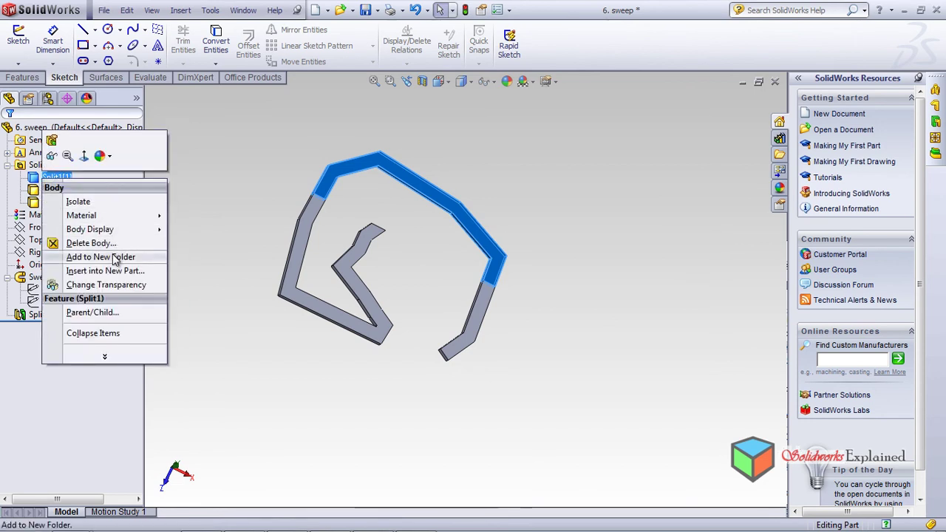
left_click(90, 242)
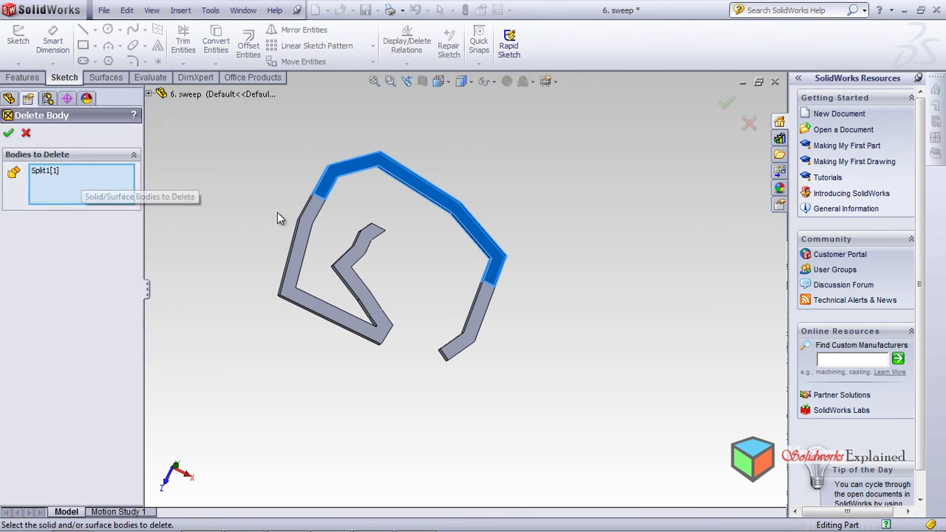
left_click(8, 133)
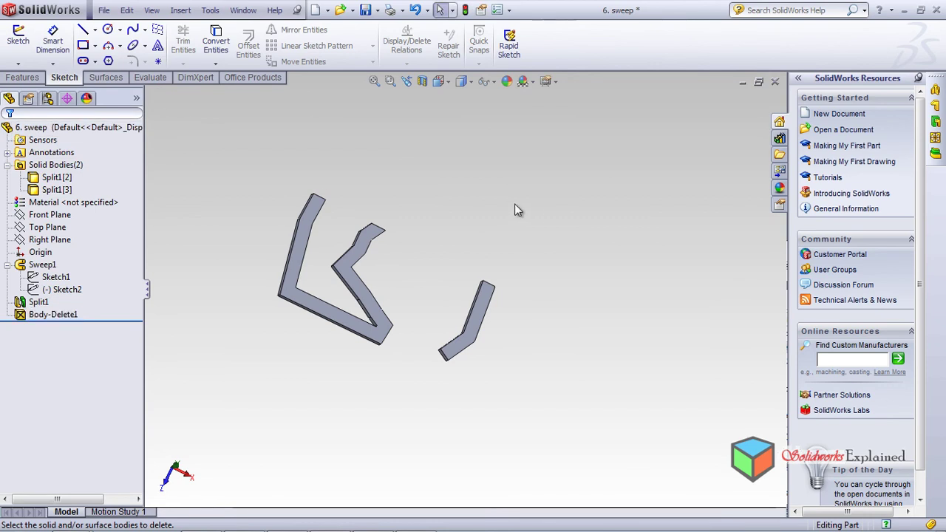
Step: Check the Split1[3] body's context menu, then bring up Body-Delete1's context menu in the tree
left_click(54, 164)
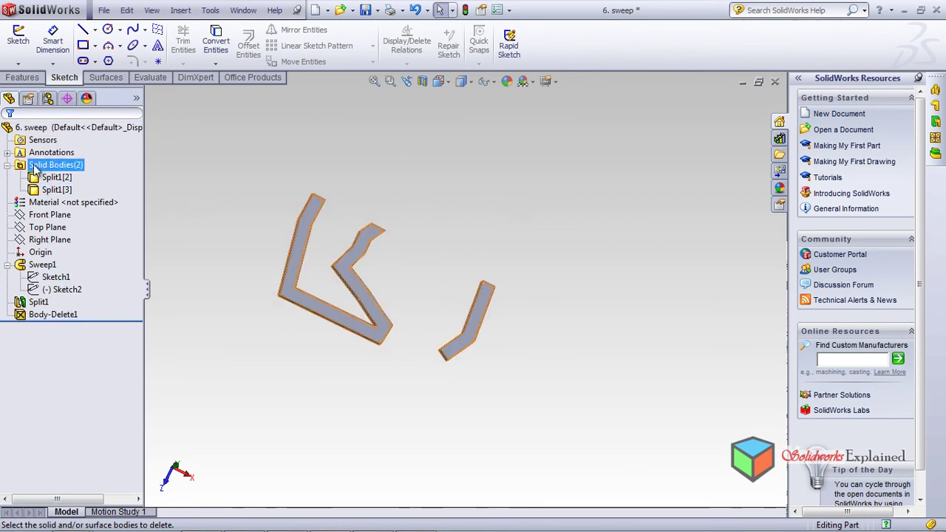
left_click(36, 128)
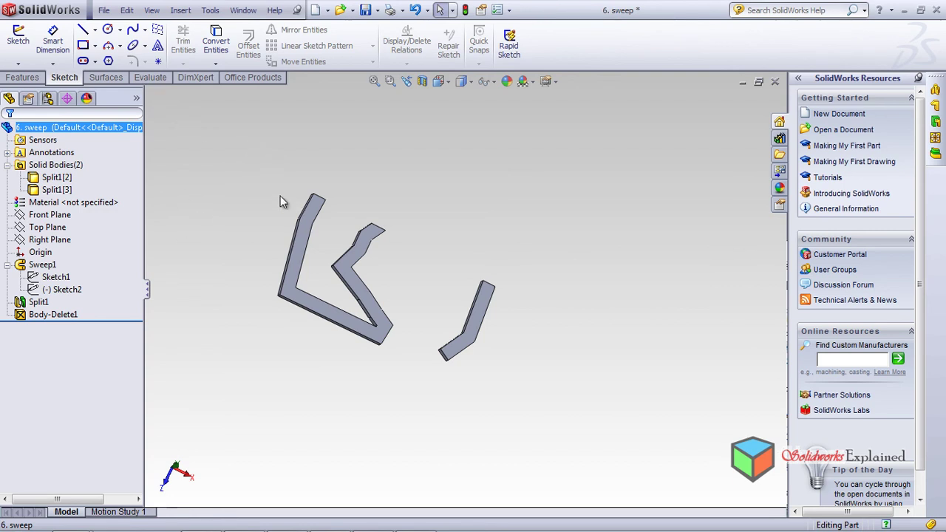
right_click(61, 194)
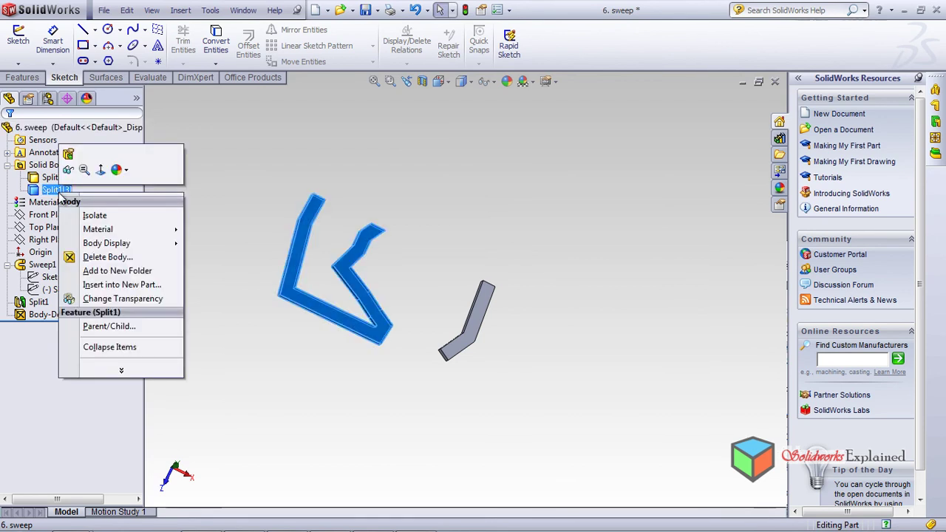
left_click(126, 257)
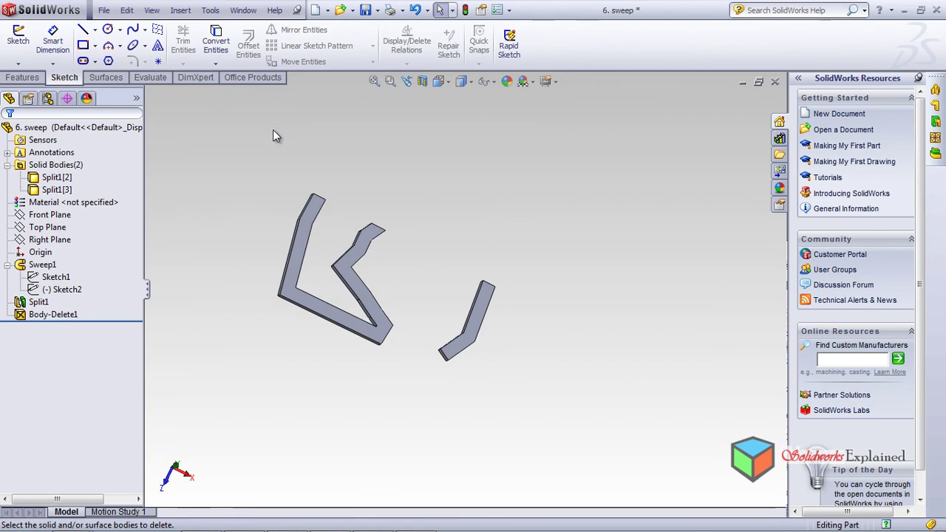
left_click(53, 315)
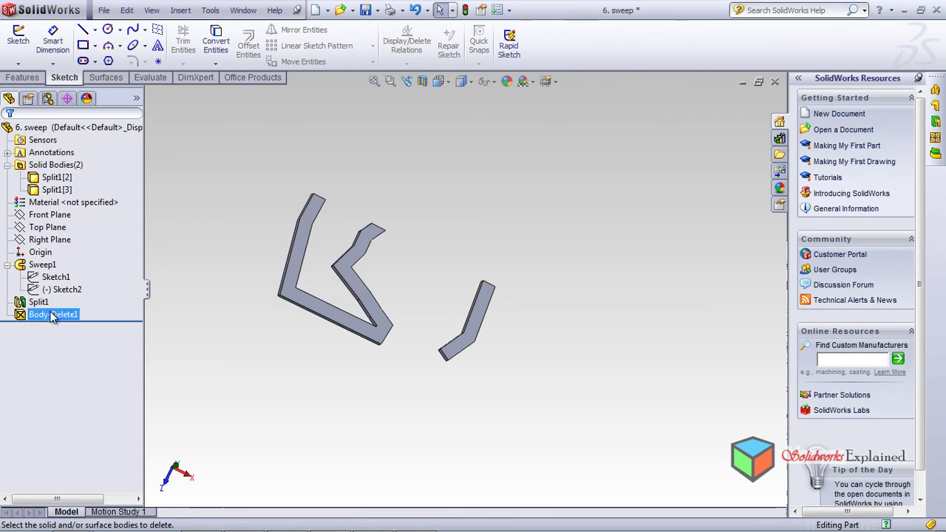
right_click(53, 315)
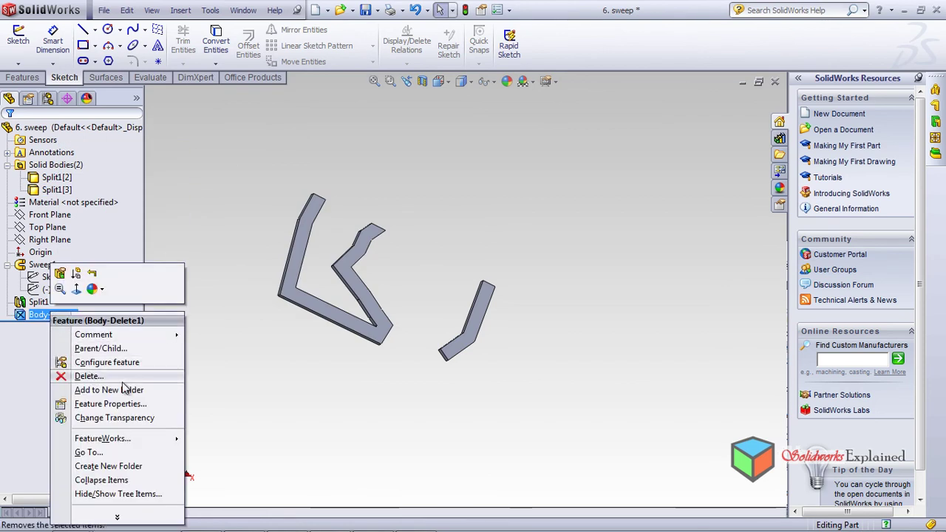
Step: Delete Body-Delete1, then delete the Split1 feature and confirm Yes
left_click(264, 190)
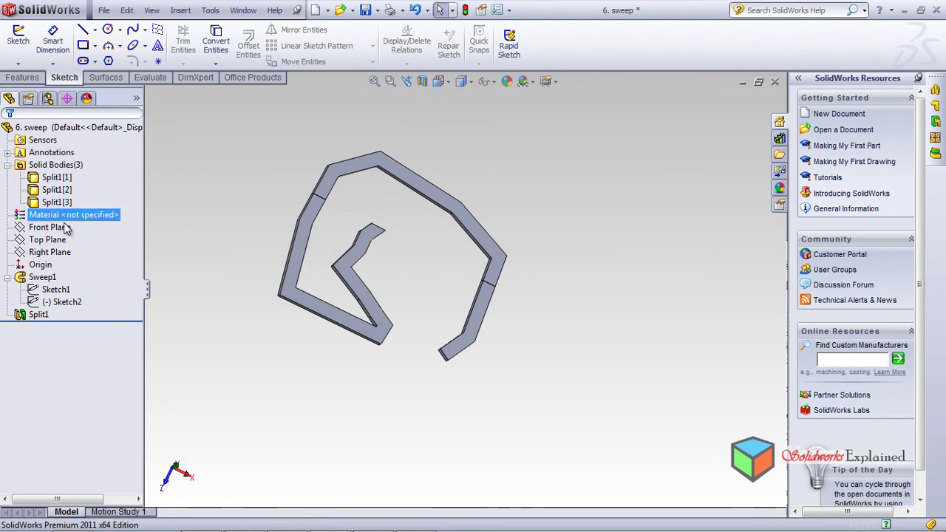
left_click(53, 178)
left_click(39, 315)
right_click(40, 317)
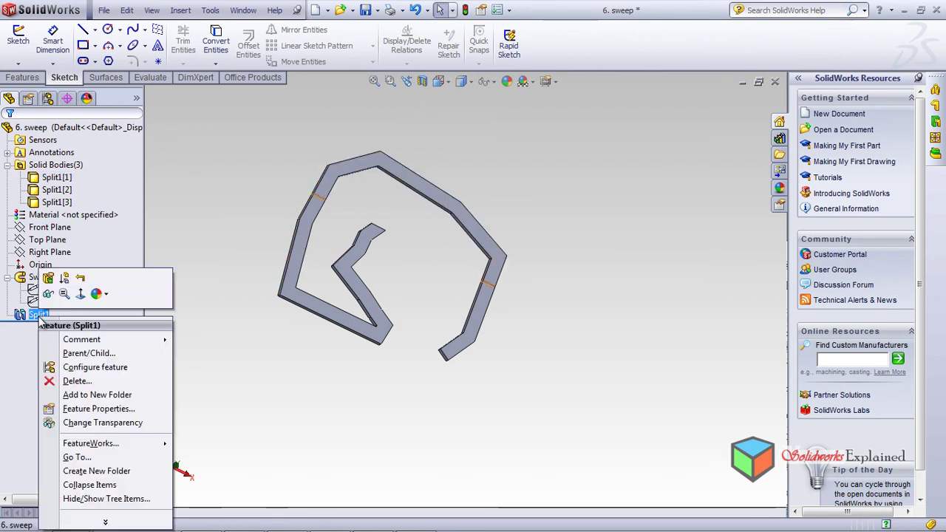
left_click(77, 380)
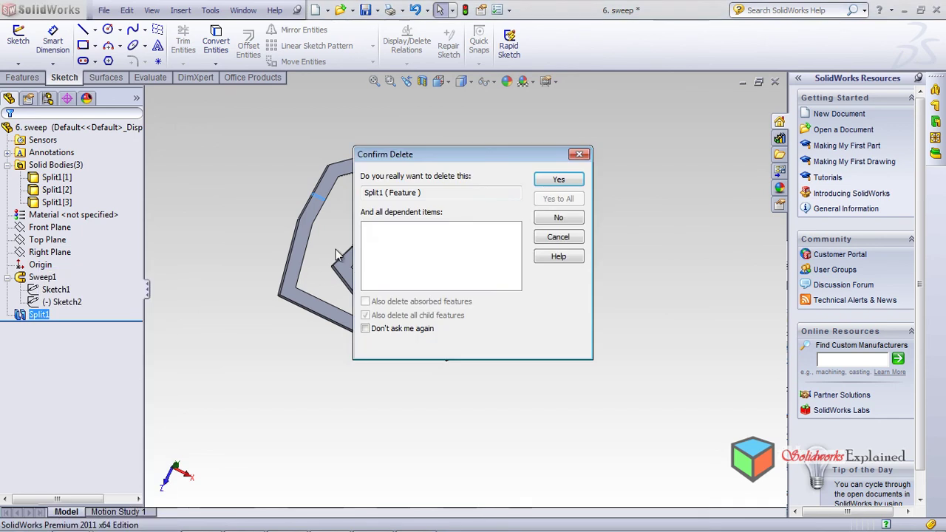
left_click(560, 182)
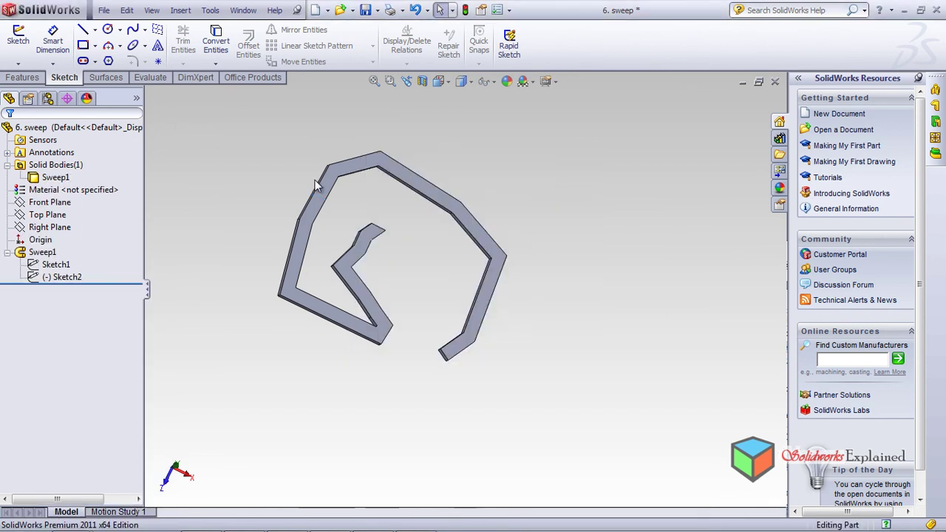
Step: Check the Sweep1 body, orbit the model, and start a new Split from Insert > Features
left_click(65, 166)
left_click(65, 177)
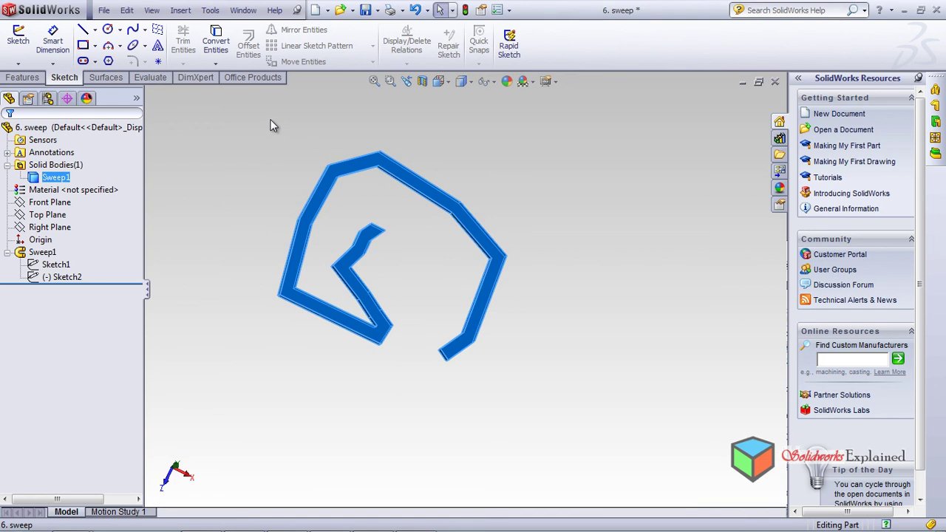
left_click(226, 194)
middle_click_drag(352, 194, 344, 291)
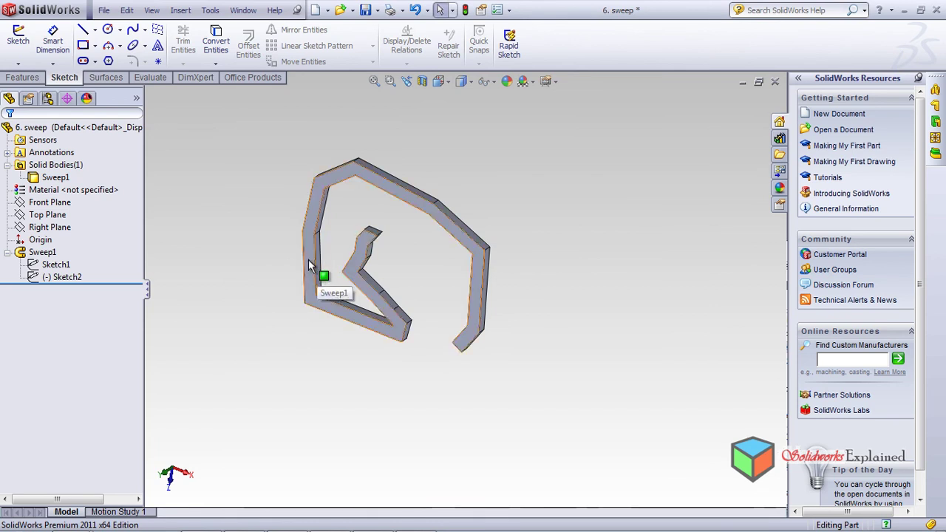
left_click(182, 11)
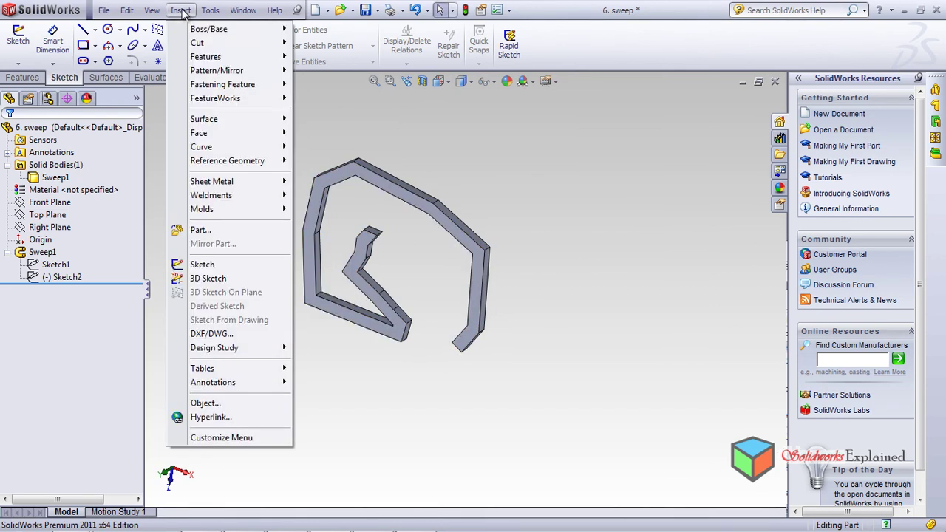
mouse_move(221, 57)
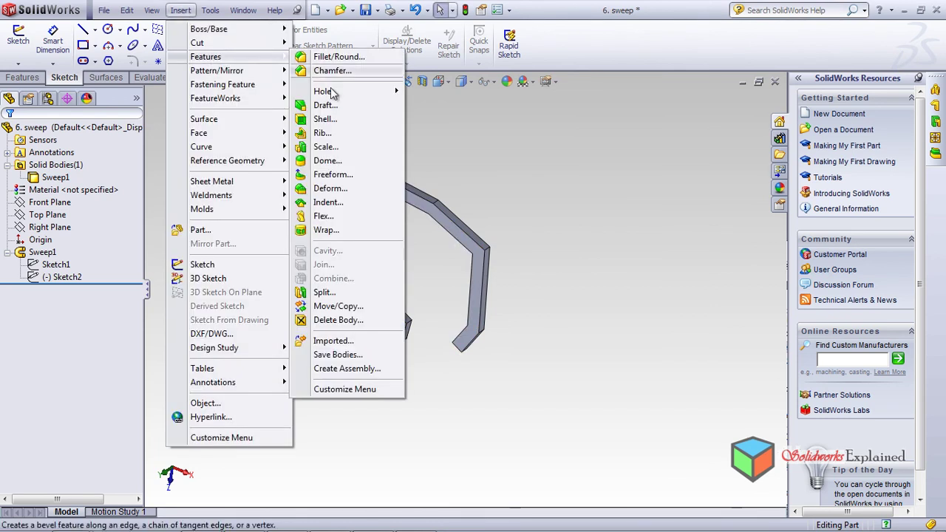
left_click(323, 292)
Step: Pick the sweep's open end face as trim tool Face<1>
middle_click_drag(288, 319, 423, 328)
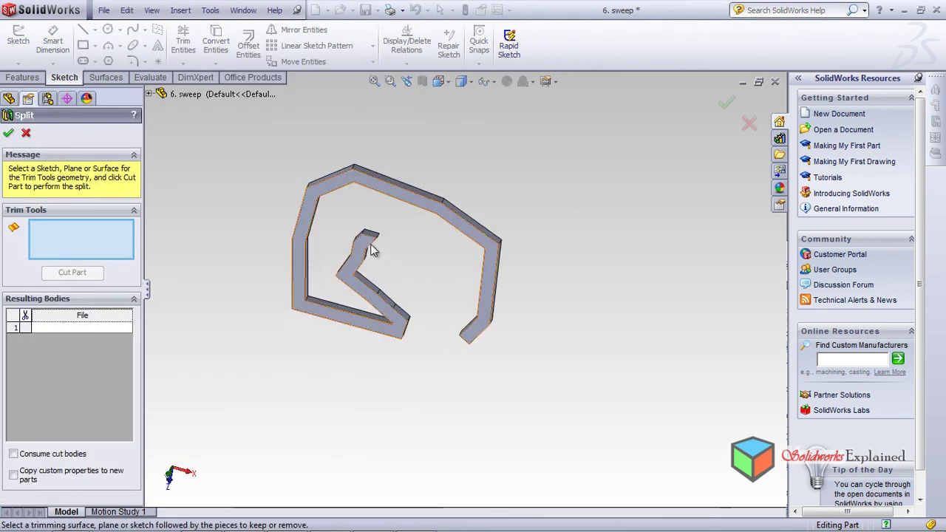
middle_click_drag(376, 247, 436, 164)
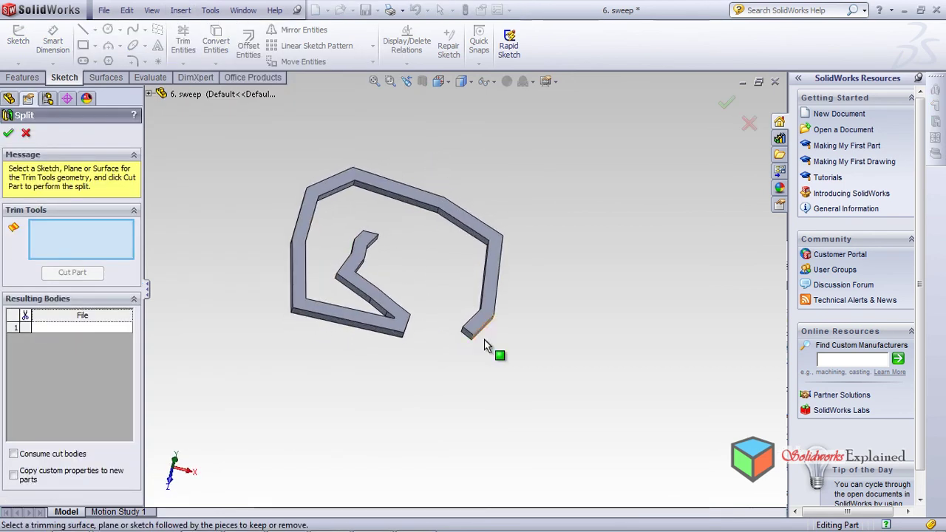
scroll(468, 341, "down", 3)
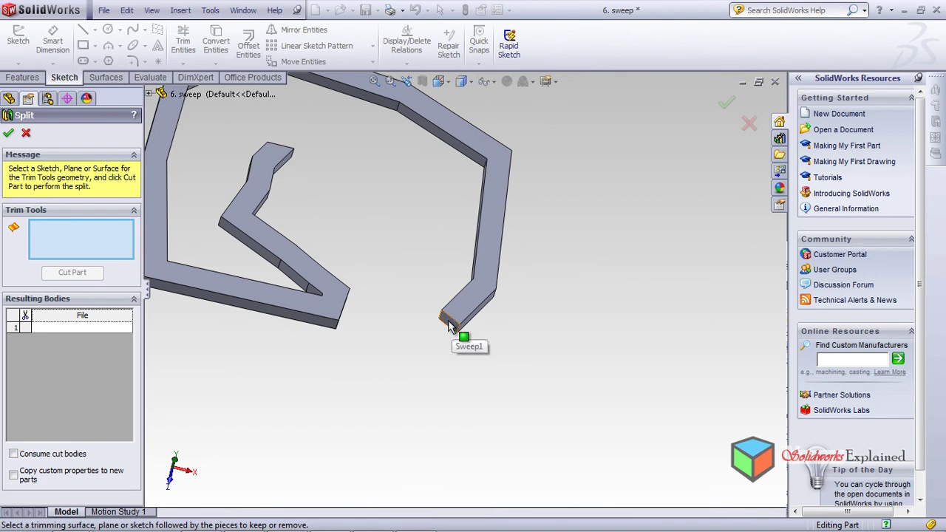
left_click(447, 325)
scroll(350, 203, "down", 2)
scroll(351, 203, "up", 5)
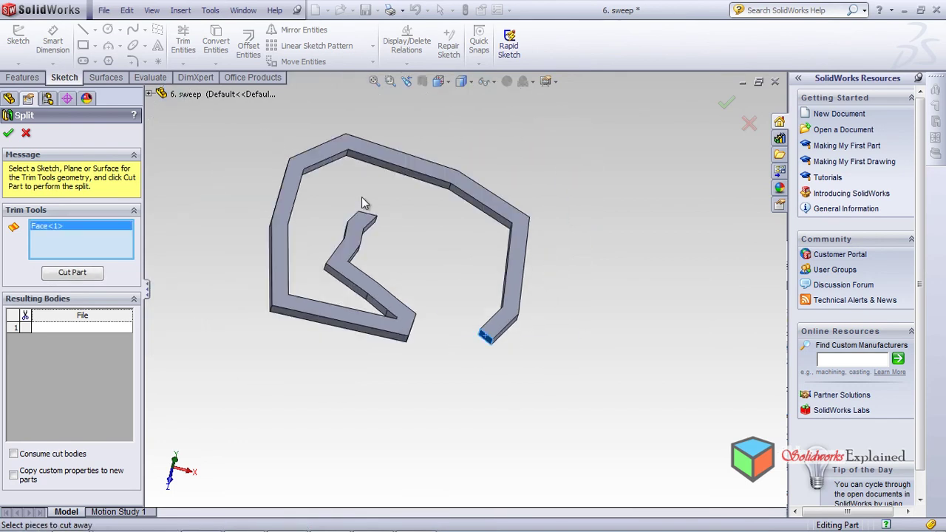
middle_click_drag(439, 256, 430, 292)
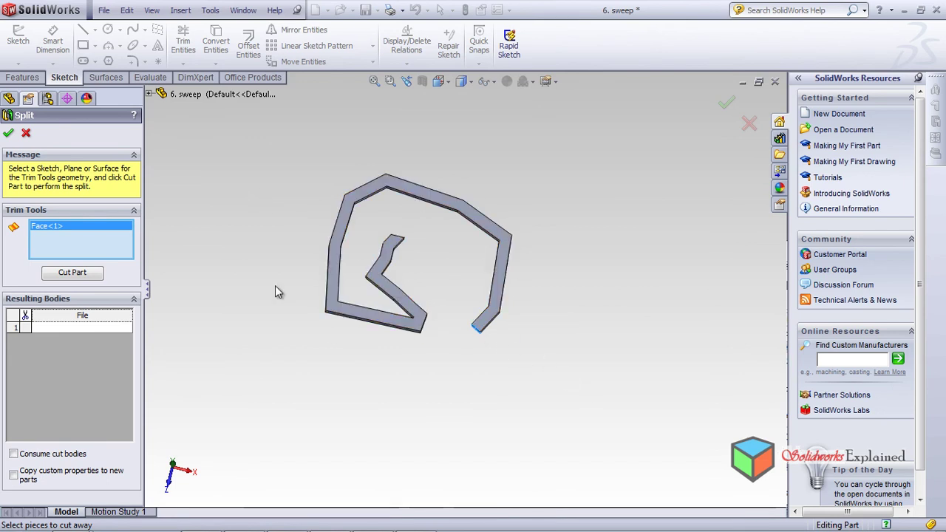
Step: Cut the part and mark Body 1, Body 2 and Body 3 to be kept
left_click(88, 275)
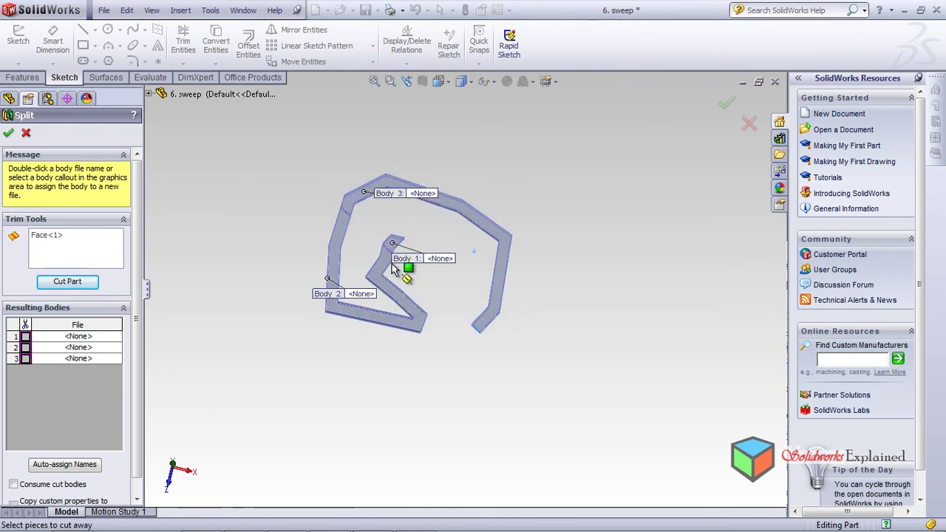
left_click(25, 358)
left_click(25, 348)
left_click(25, 336)
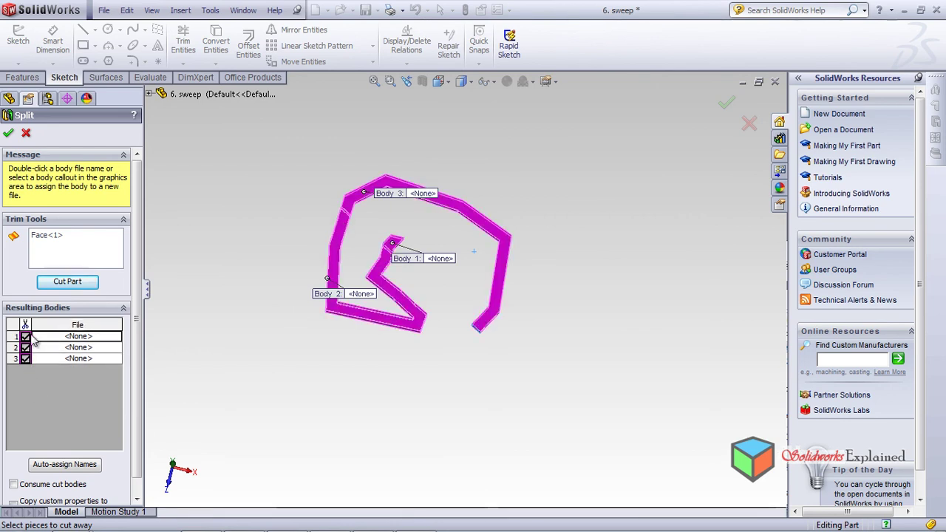
Step: Orbit the split bodies, return to front view, and auto-assign the body file names
scroll(457, 373, "down", 1)
middle_click_drag(458, 373, 377, 327)
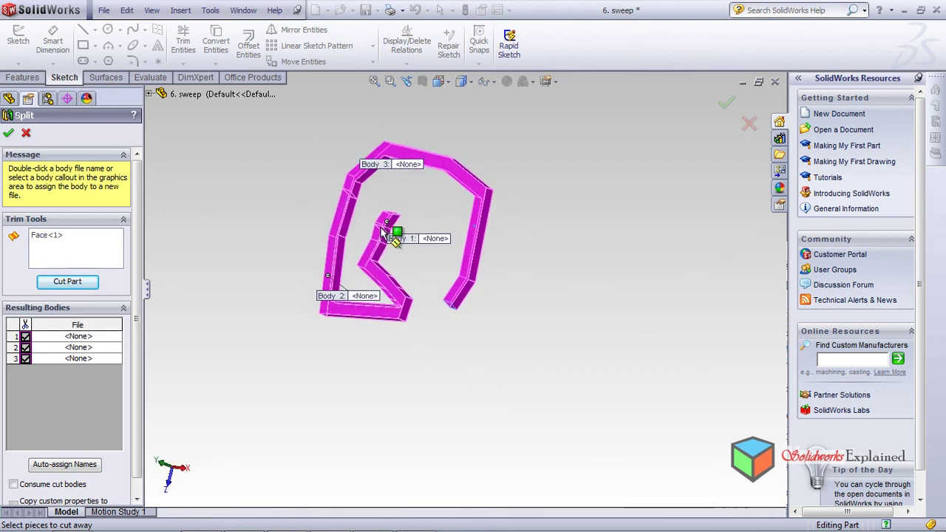
scroll(425, 303, "down", 1)
middle_click_drag(473, 319, 507, 343)
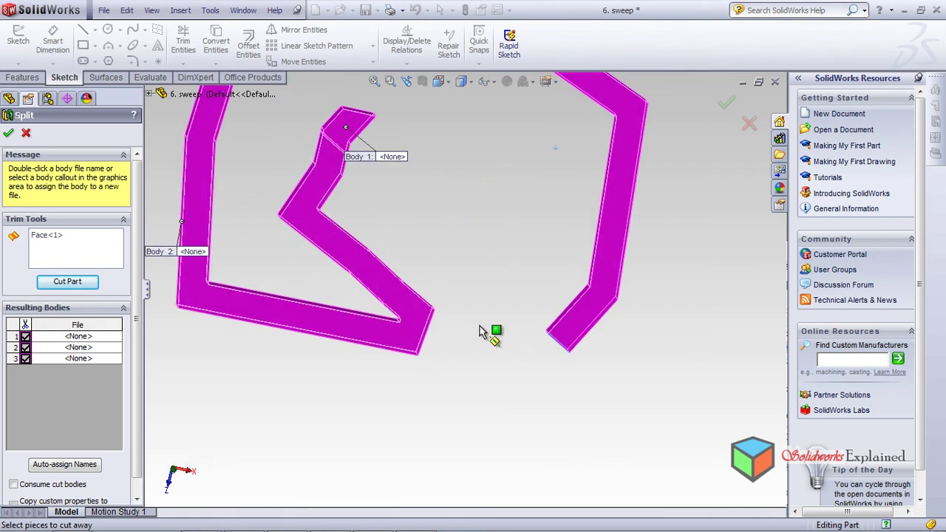
key("ctrl+1")
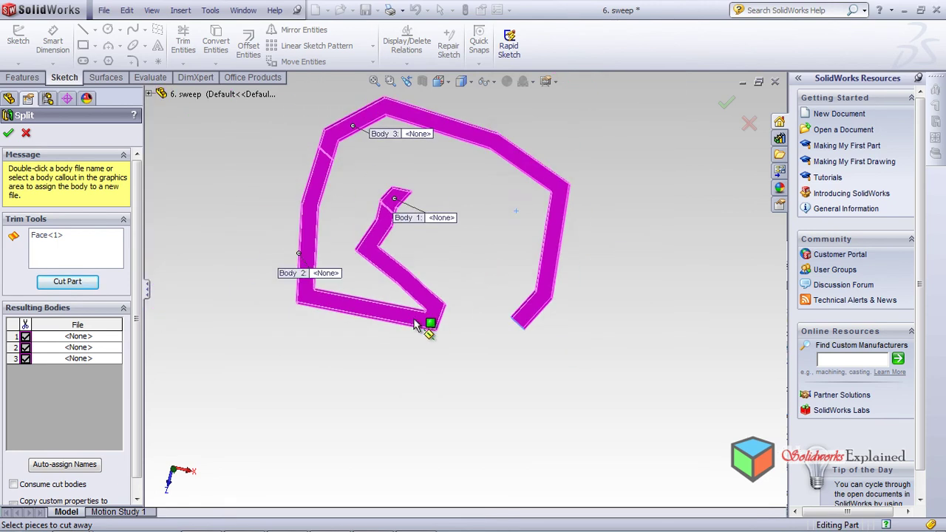
left_click(48, 464)
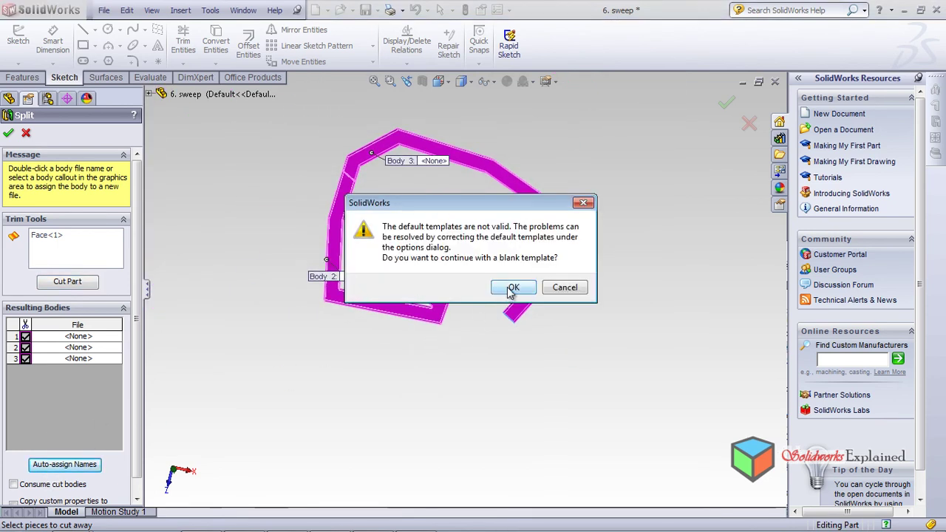
Step: Accept the blank template warning and review the save settings for Body 1 and Body 2 unchanged
left_click(512, 291)
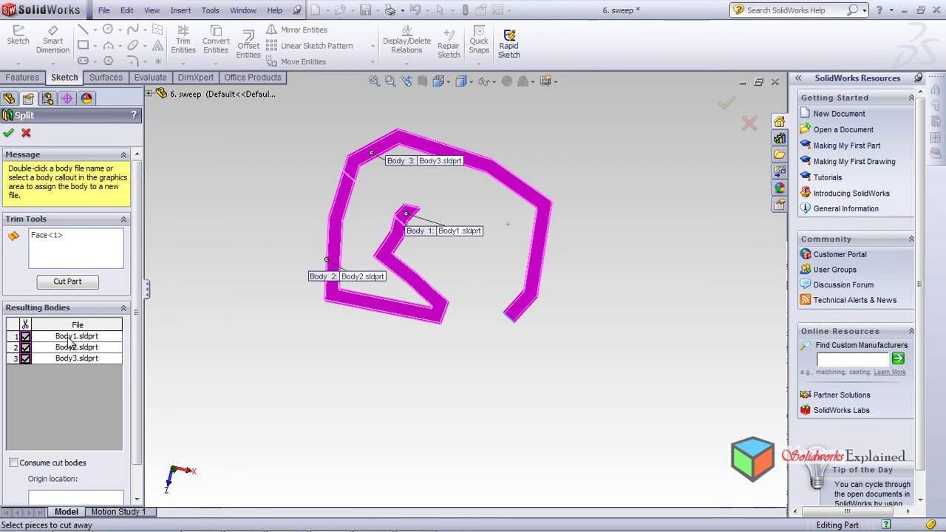
double_click(111, 337)
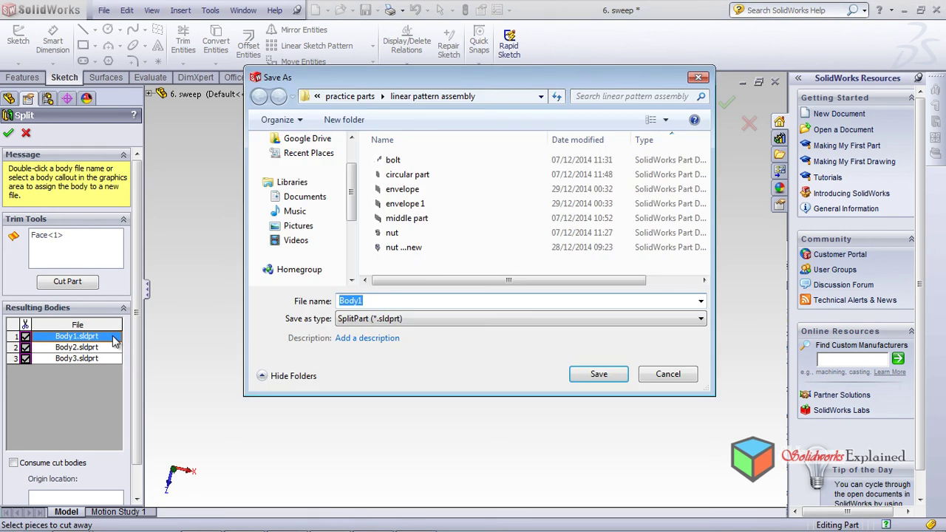
left_click(668, 374)
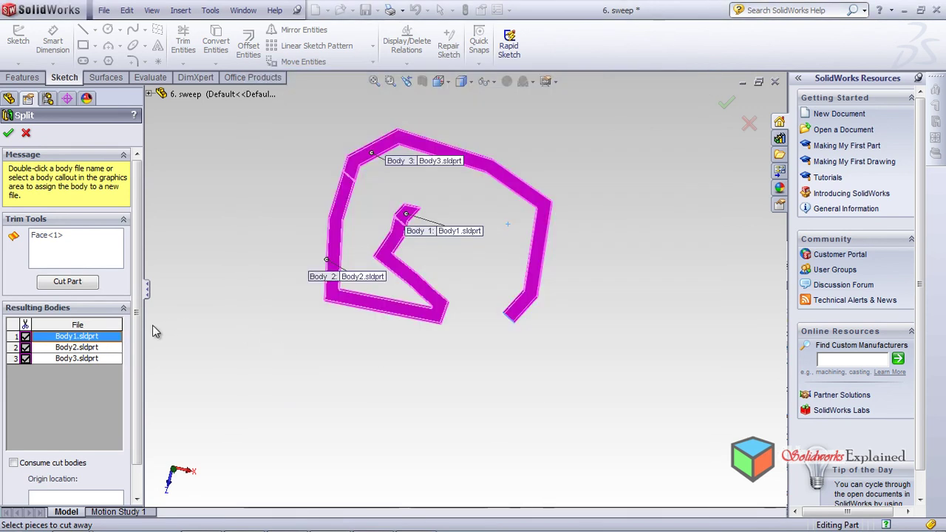
left_click(96, 351)
double_click(96, 353)
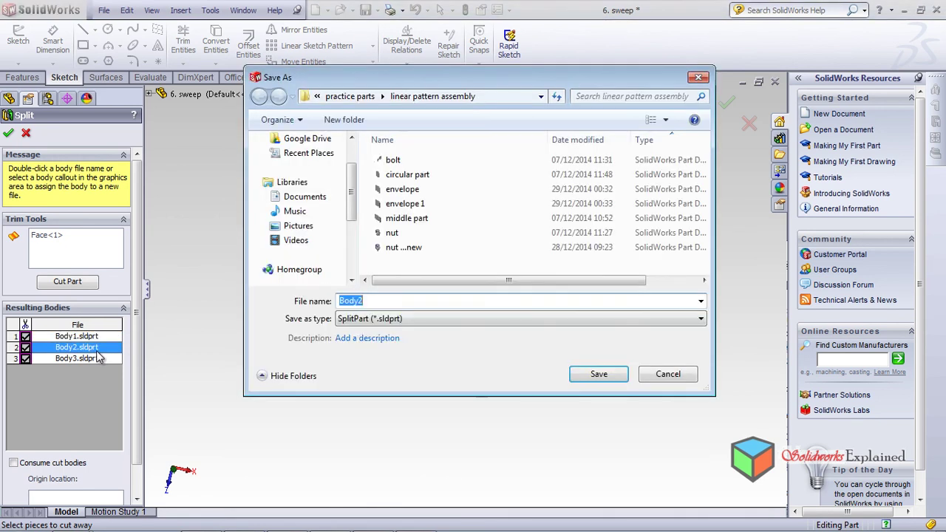
left_click(652, 374)
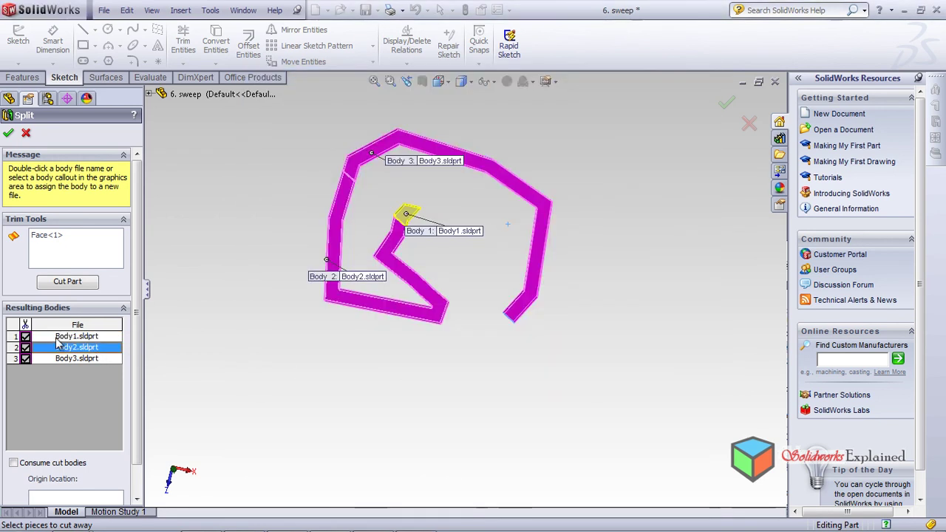
Step: Rename Body 1's file to 'a' and save it
left_click(101, 338)
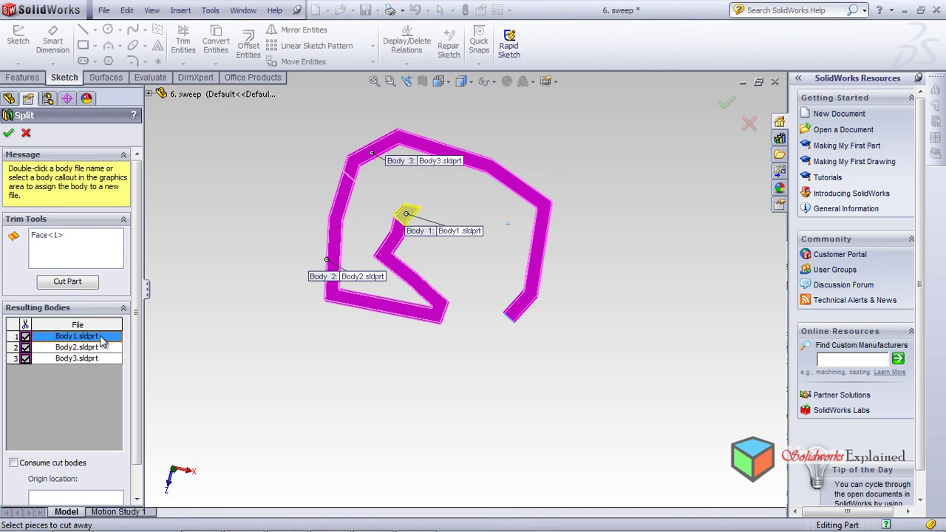
double_click(100, 339)
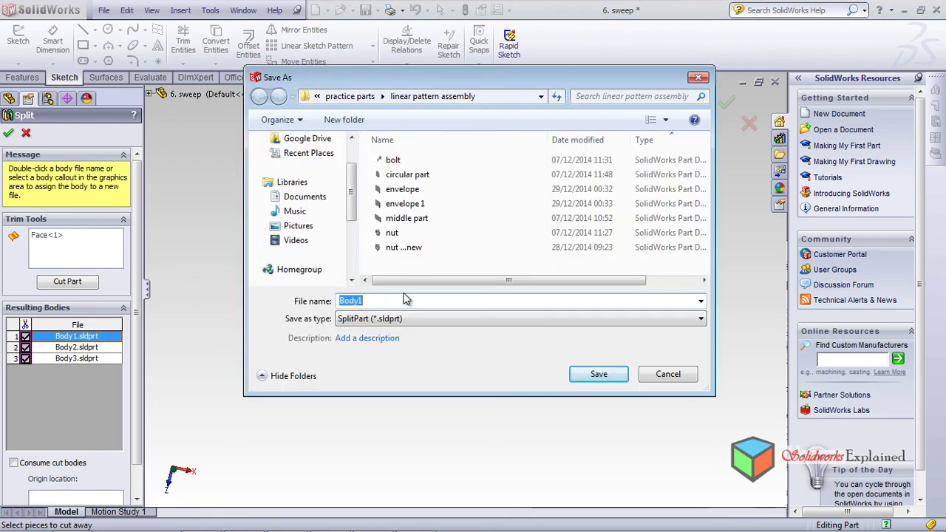
type("a")
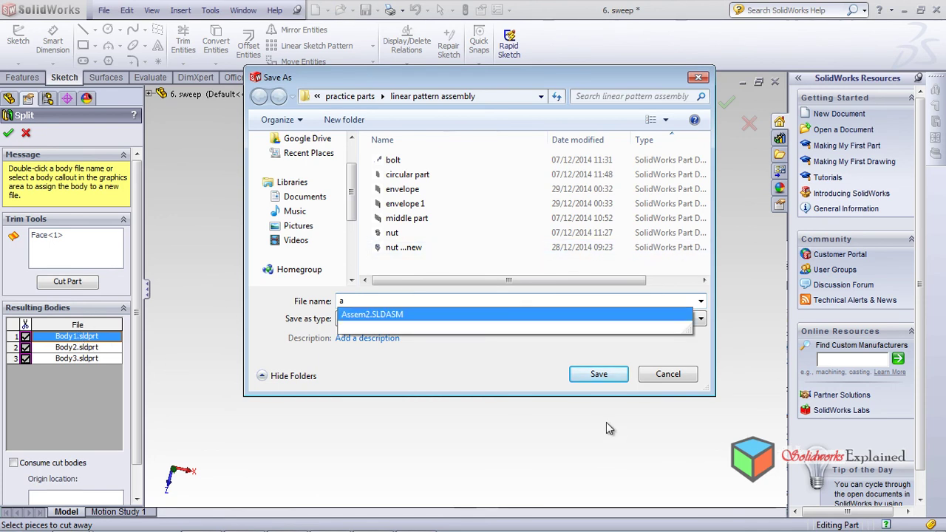
left_click(517, 370)
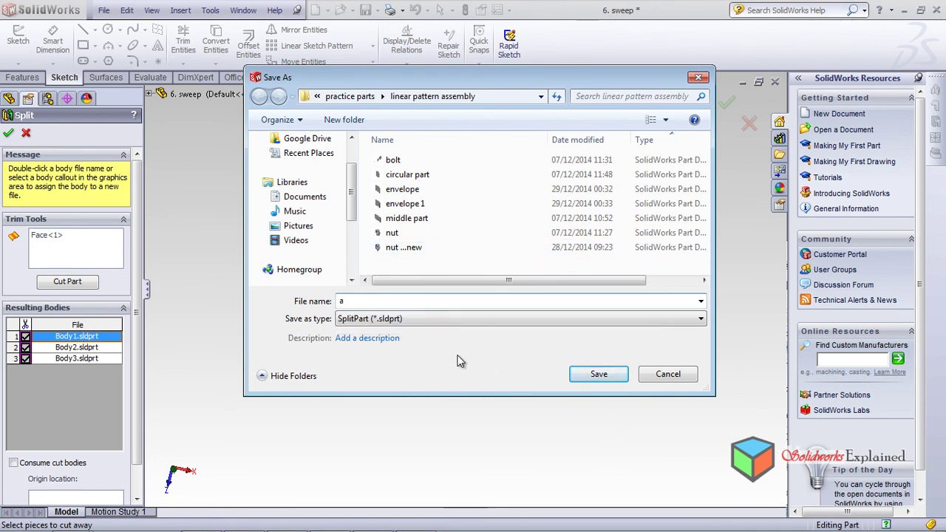
left_click(598, 375)
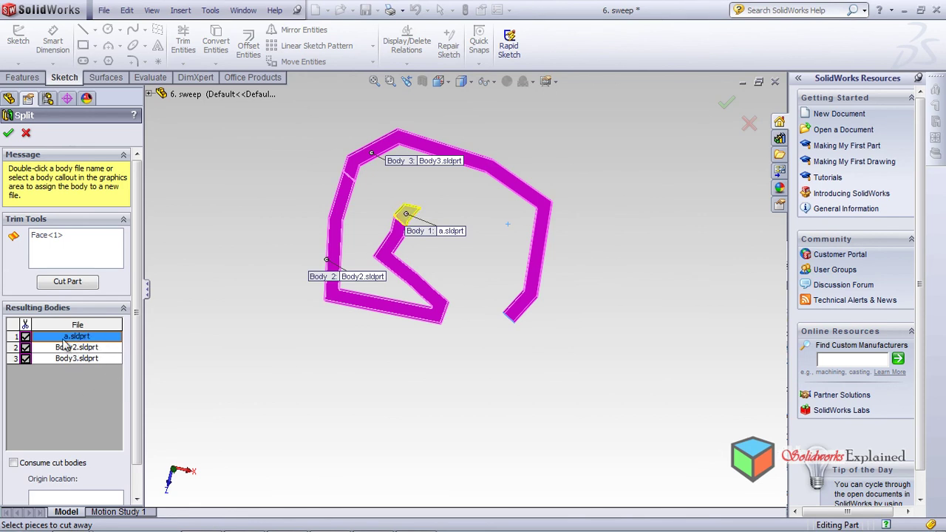
left_click(26, 133)
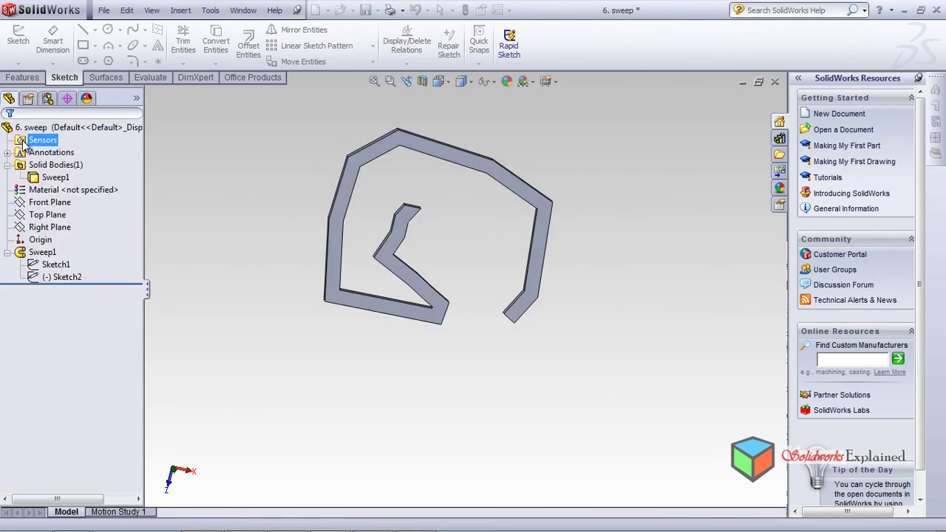
middle_click_drag(269, 360, 345, 222)
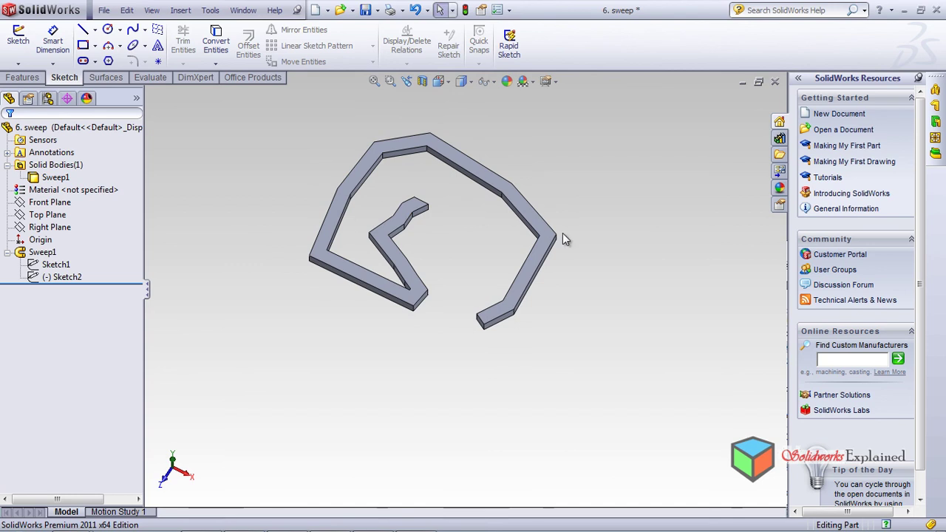
middle_click_drag(317, 354, 427, 365)
middle_click_drag(453, 273, 407, 210)
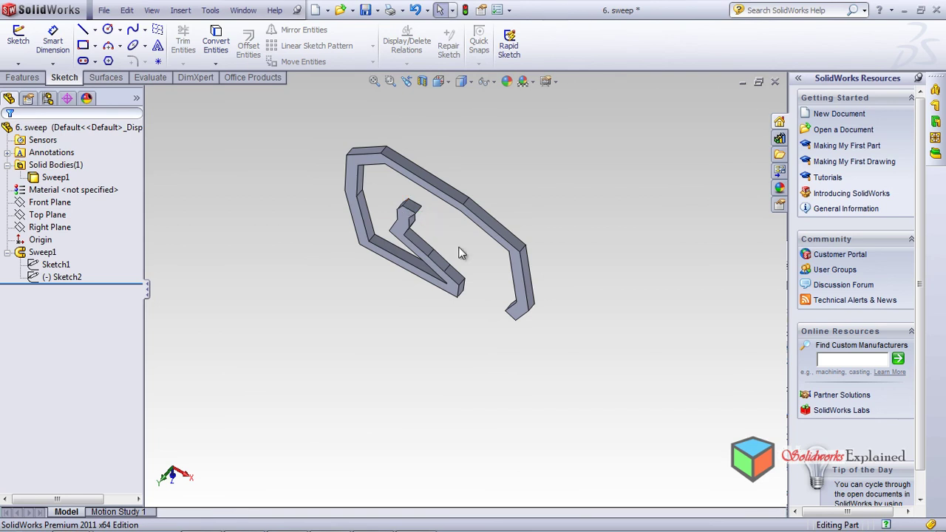
middle_click_drag(452, 336, 491, 283)
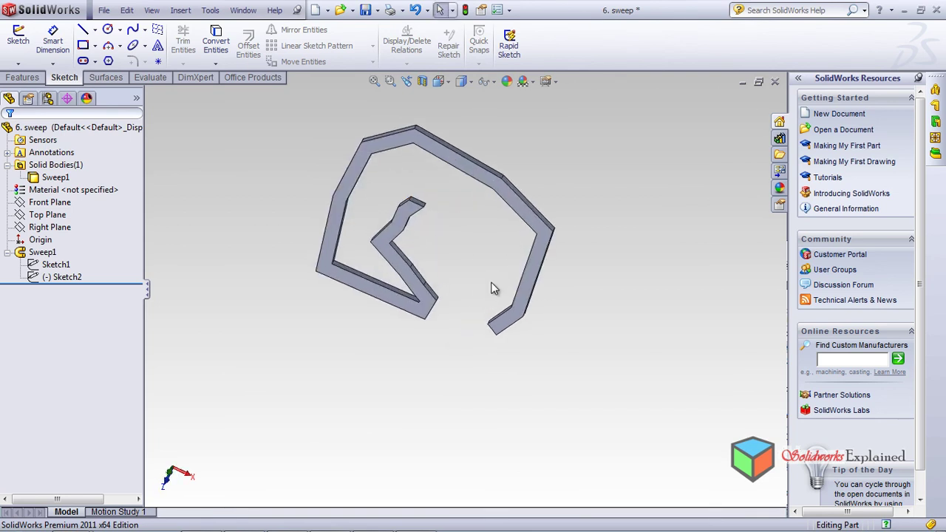